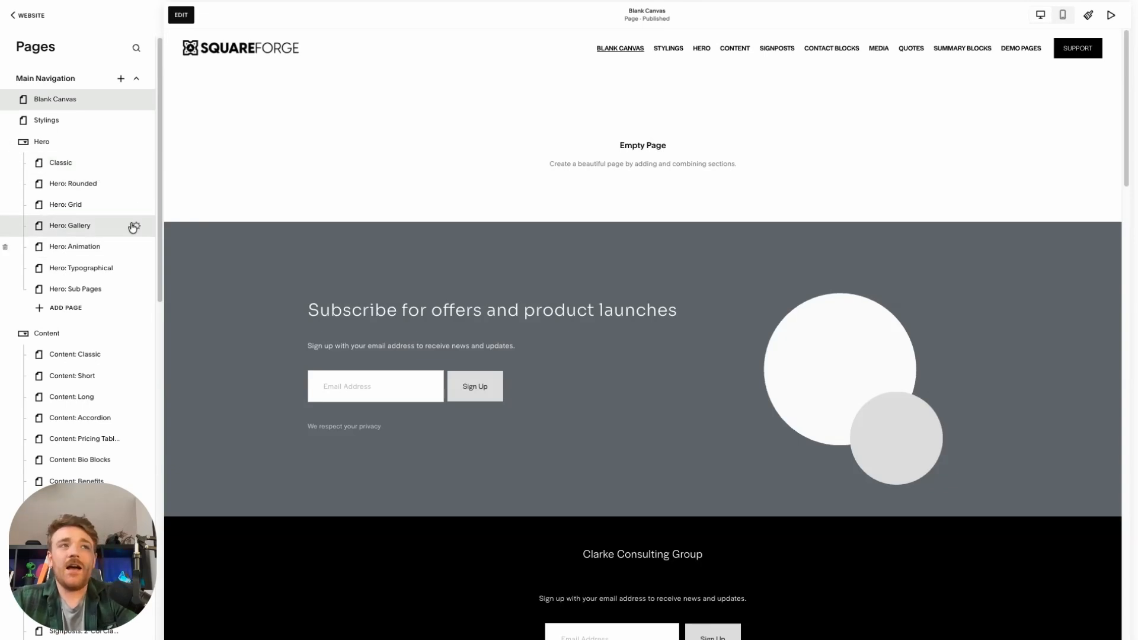
Open the Classic hero page for editing and save its hero-classic-007 section to the saved sections
left_click(113, 163)
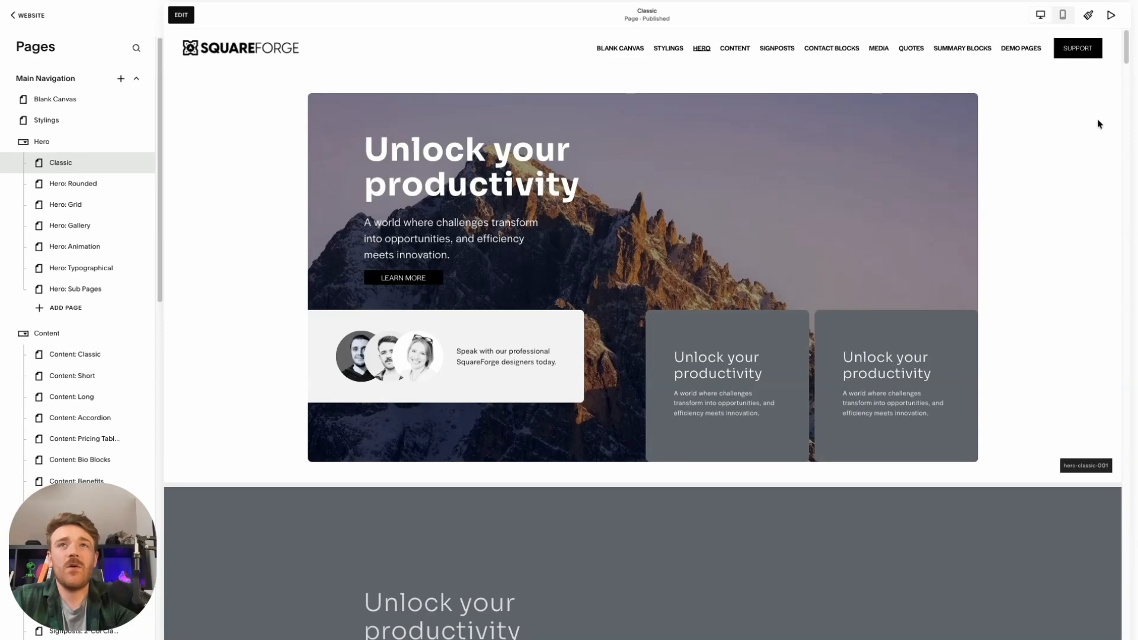
left_click_drag(1124, 51, 1126, 187)
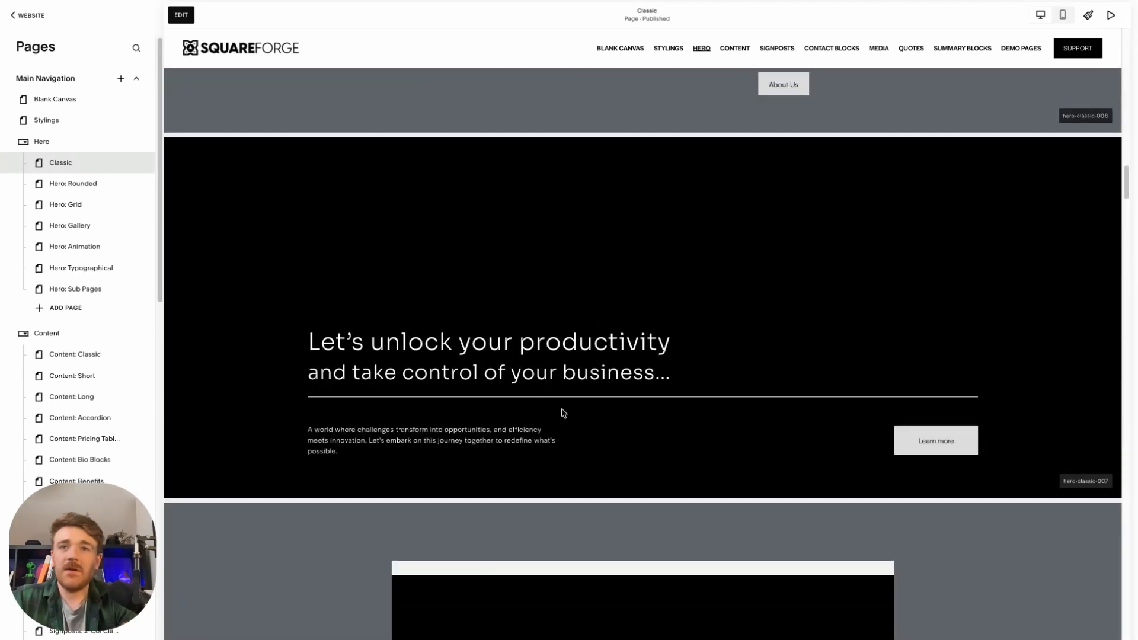
left_click(181, 14)
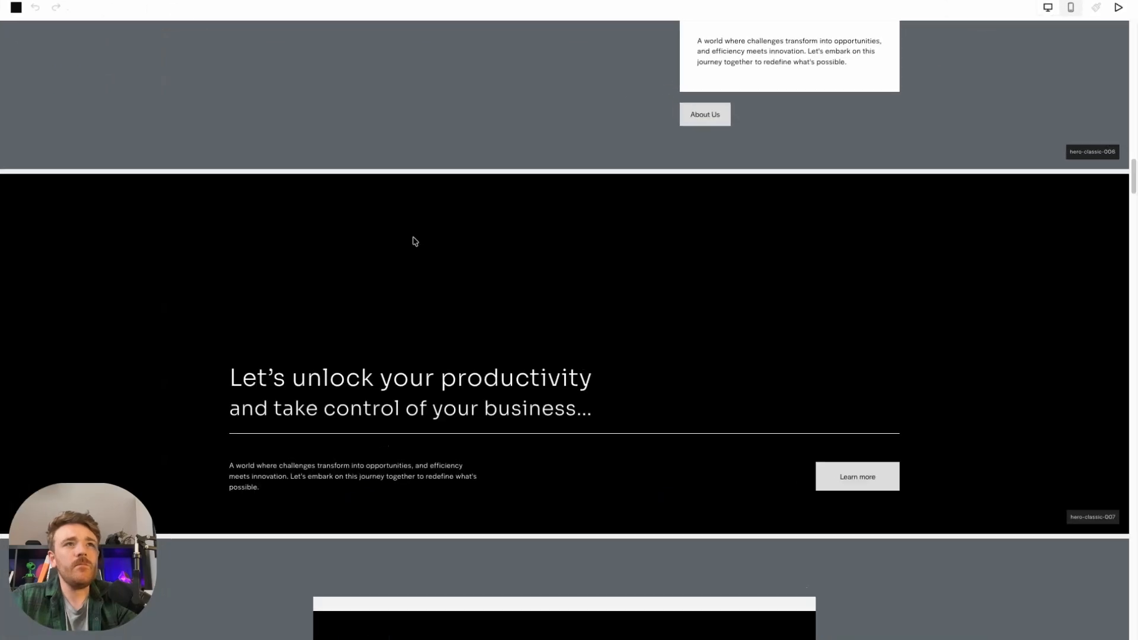
scroll(686, 416, "down", 2)
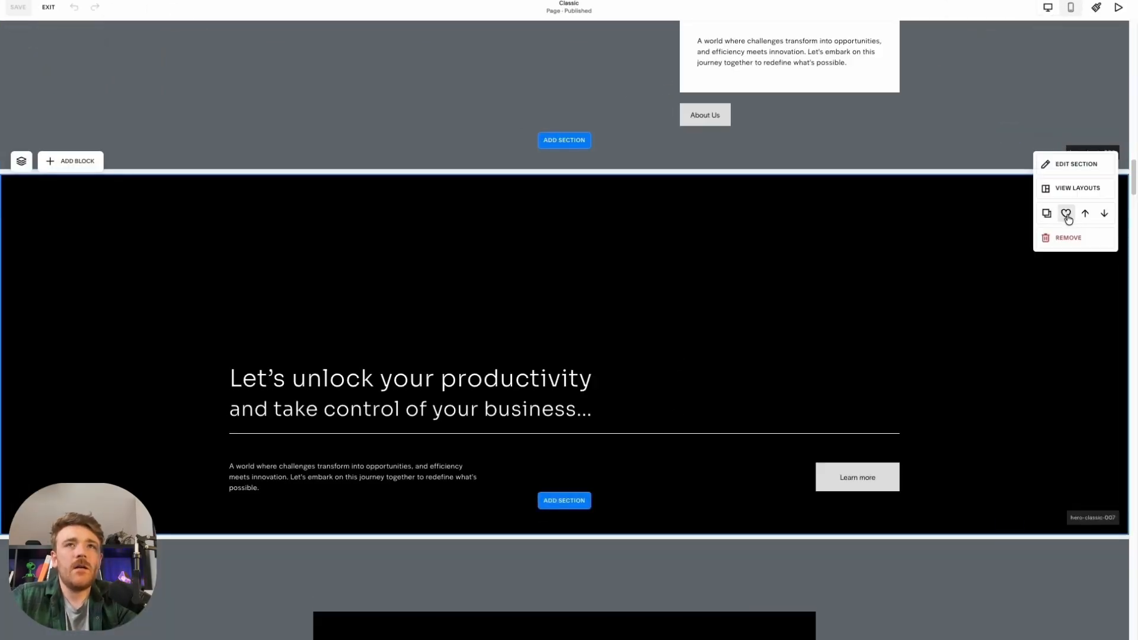
left_click(1066, 218)
left_click(1063, 256)
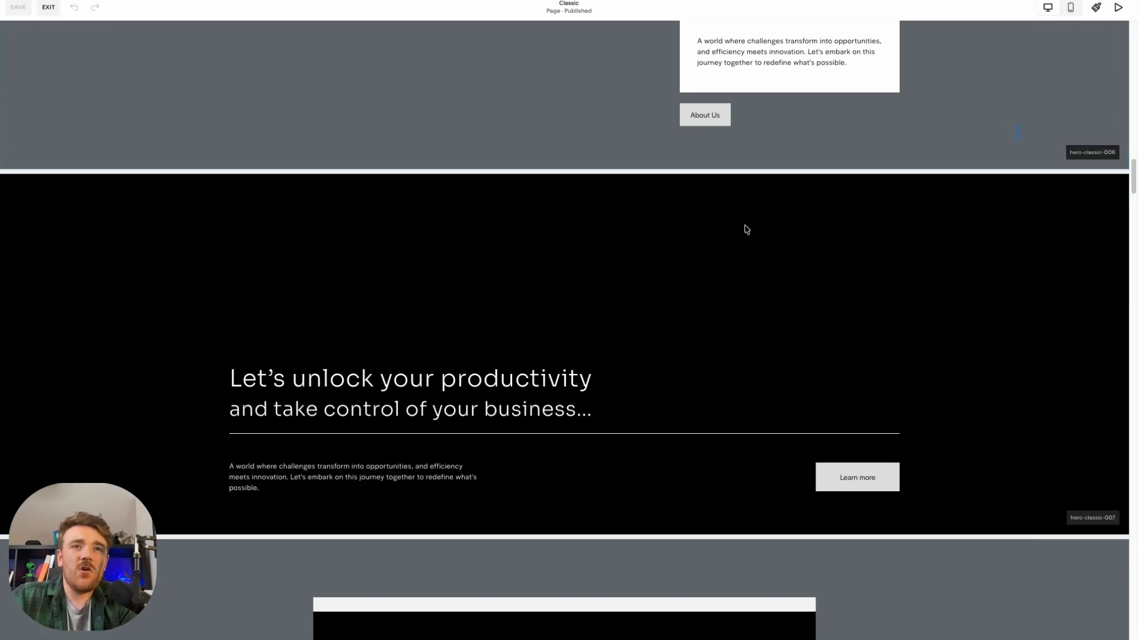
Save the hero-classic-017 section of the Classic page to the saved sections and leave page editing
scroll(646, 385, "down", 13)
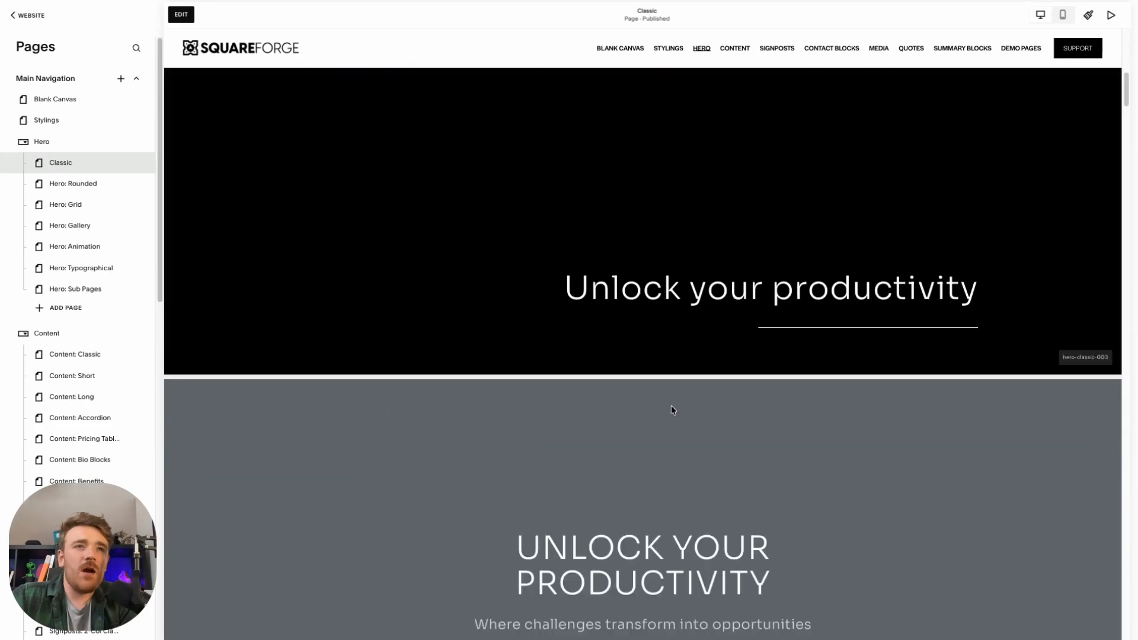
scroll(673, 410, "down", 20)
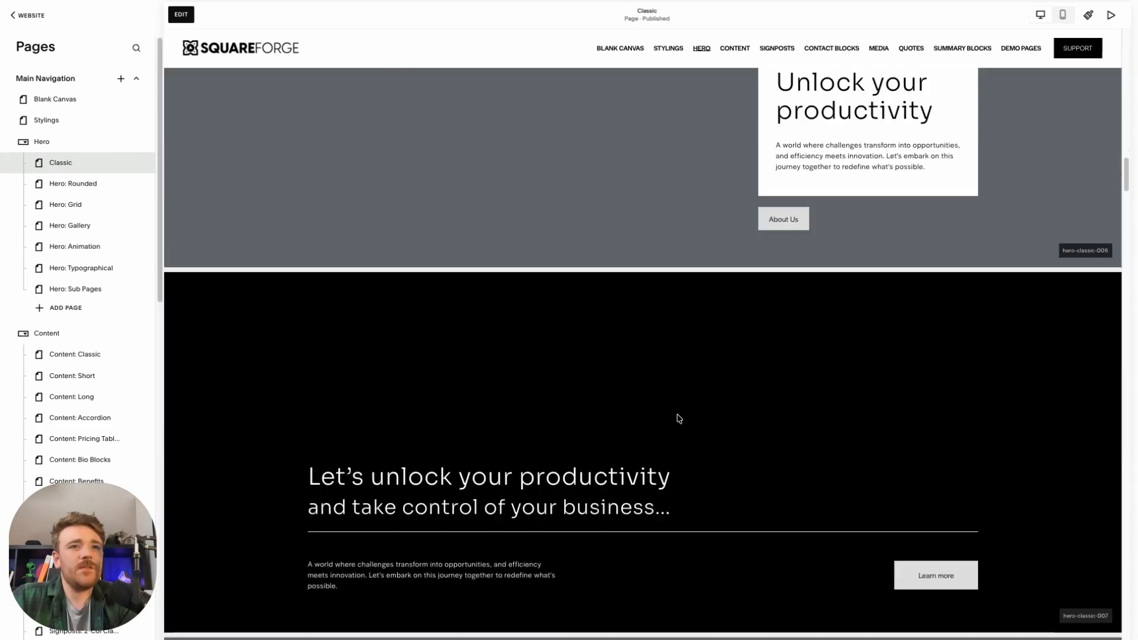
scroll(677, 414, "down", 15)
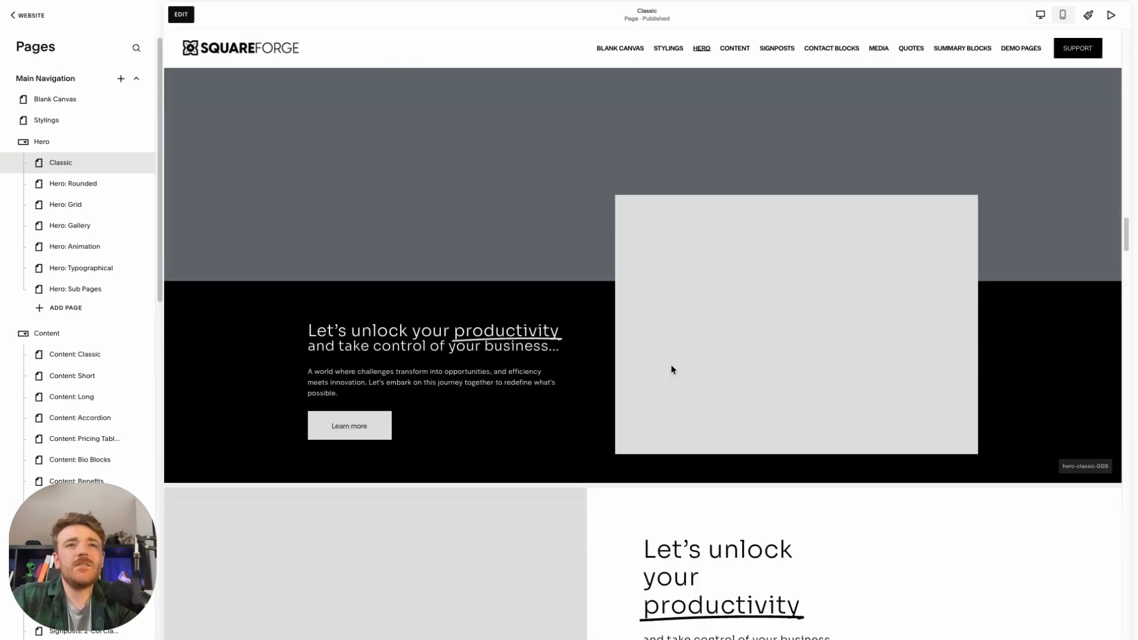
scroll(671, 369, "down", 18)
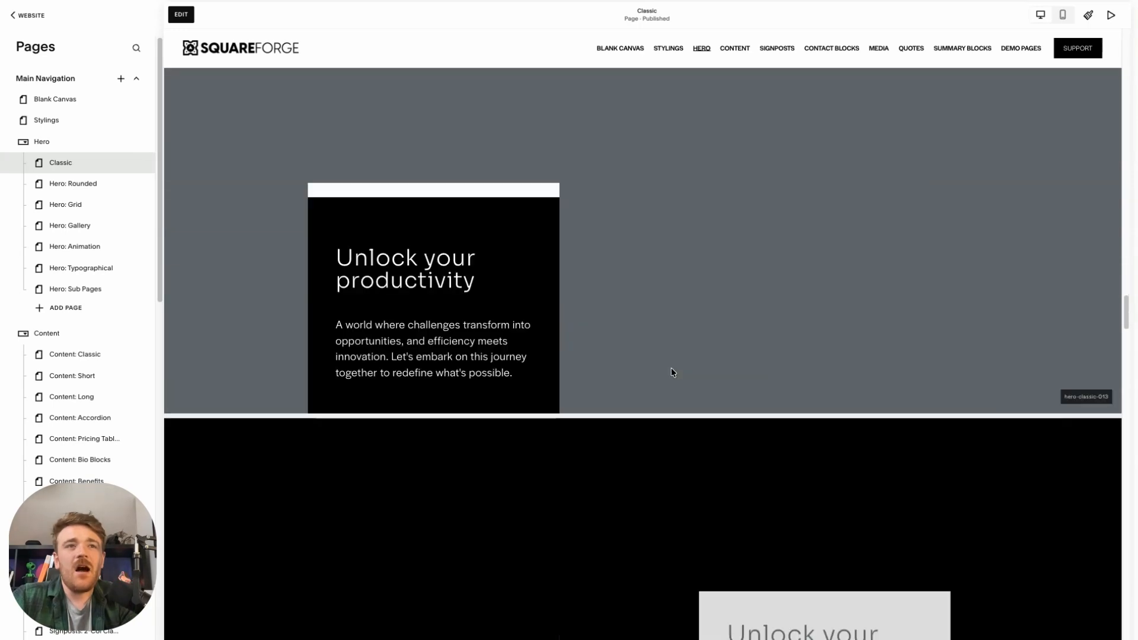
scroll(671, 371, "down", 10)
scroll(672, 374, "down", 14)
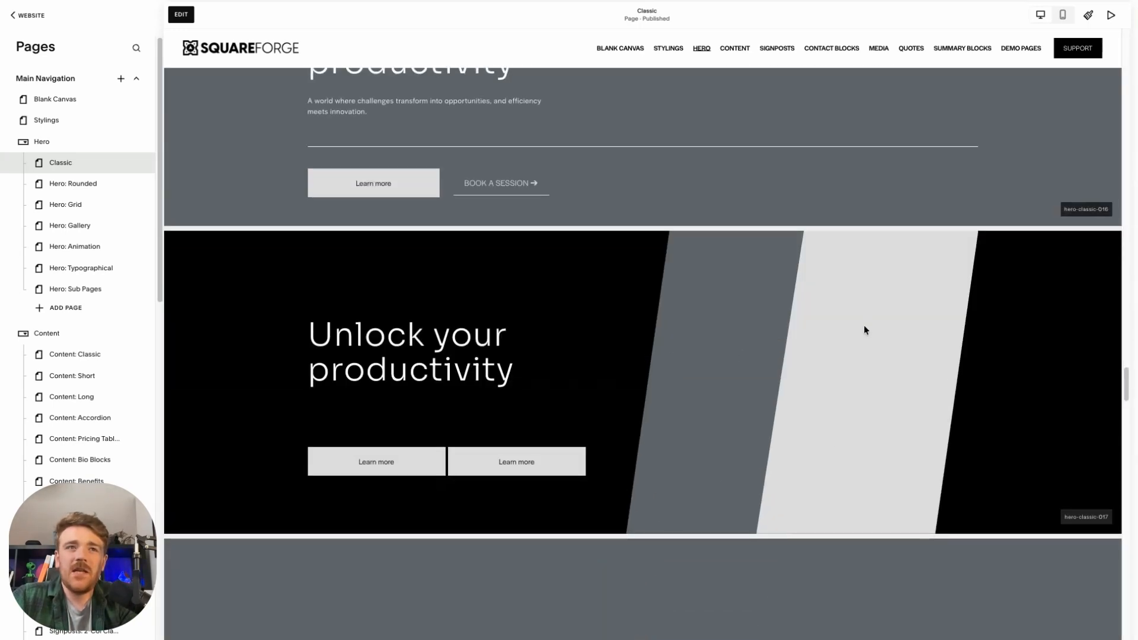
left_click(189, 14)
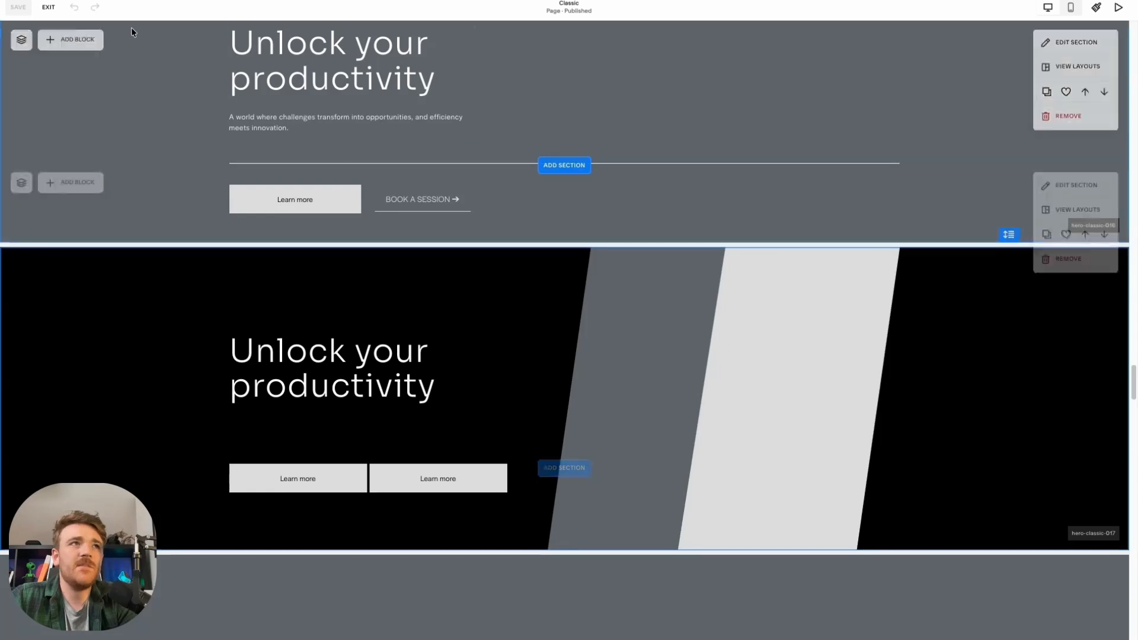
left_click(49, 8)
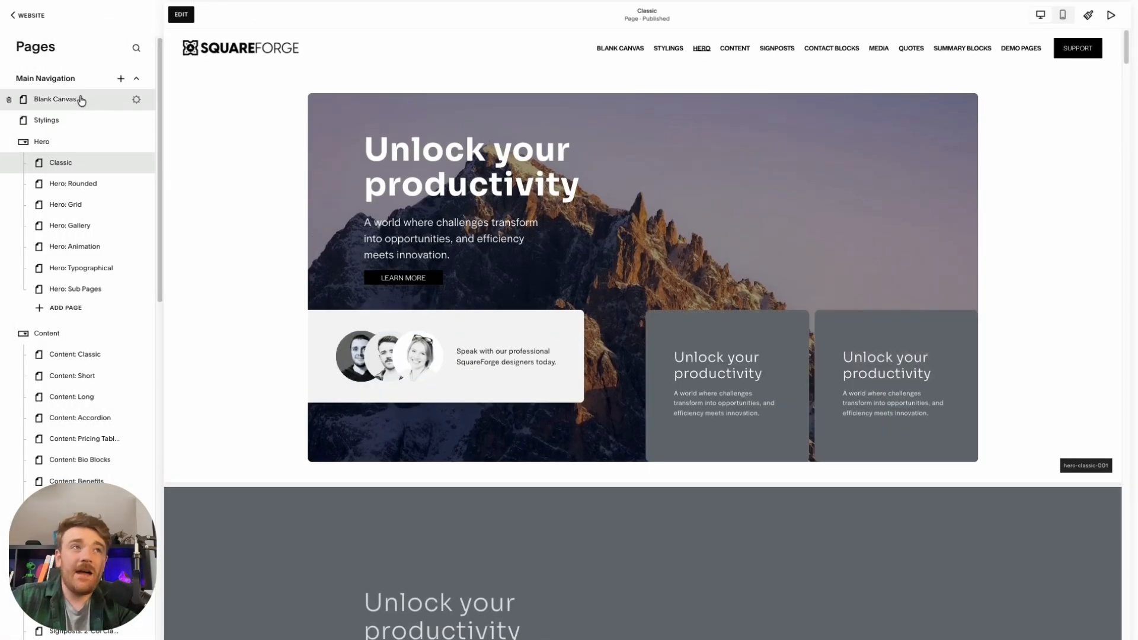
Edit the Blank Canvas page and add the saved "Let's unlock your productivity" hero, Section 30, as its first section
left_click(81, 101)
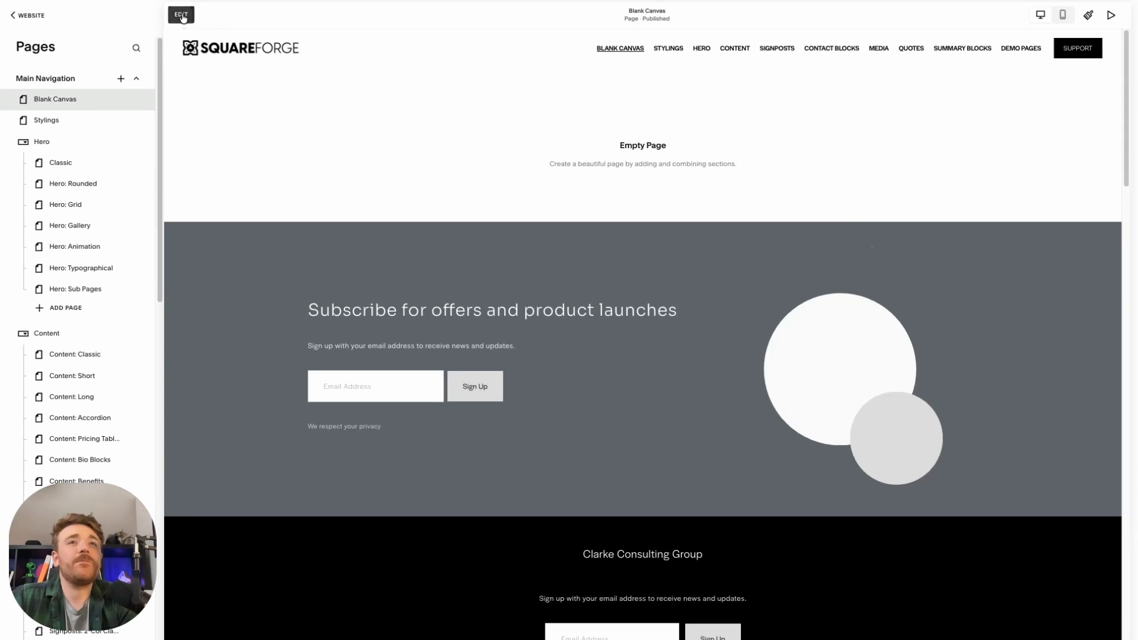
left_click(183, 17)
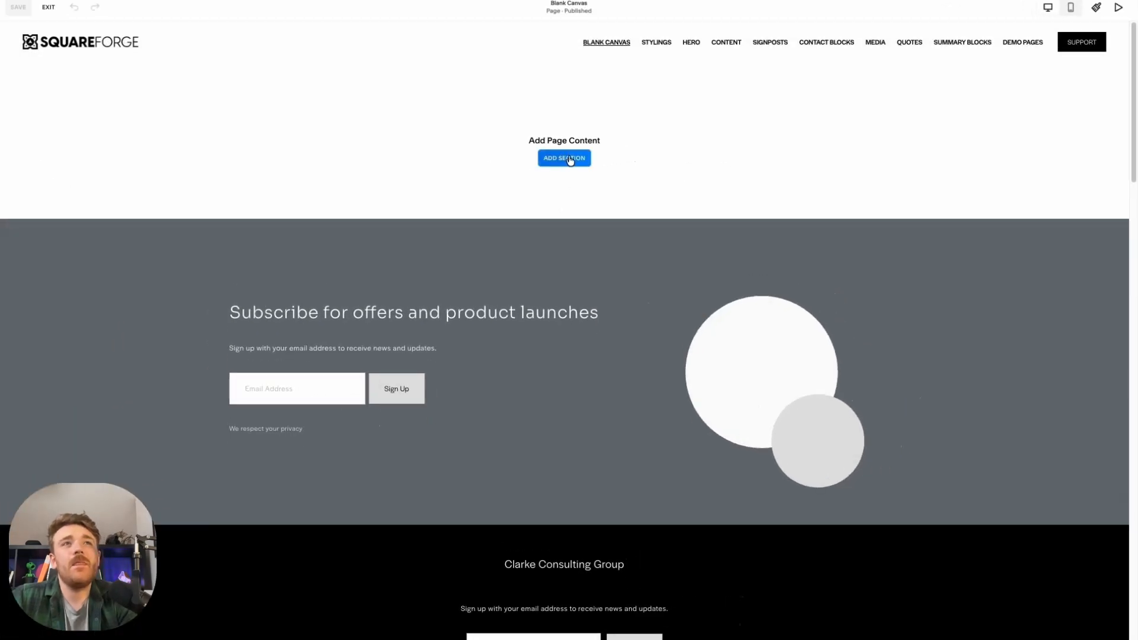
left_click(572, 163)
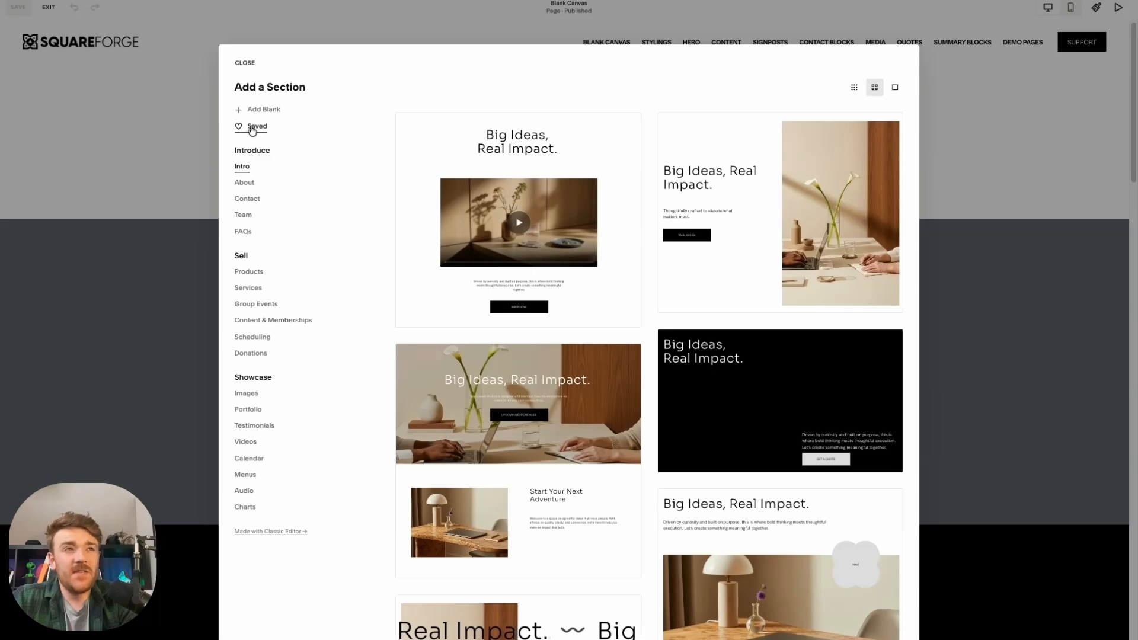
left_click(252, 127)
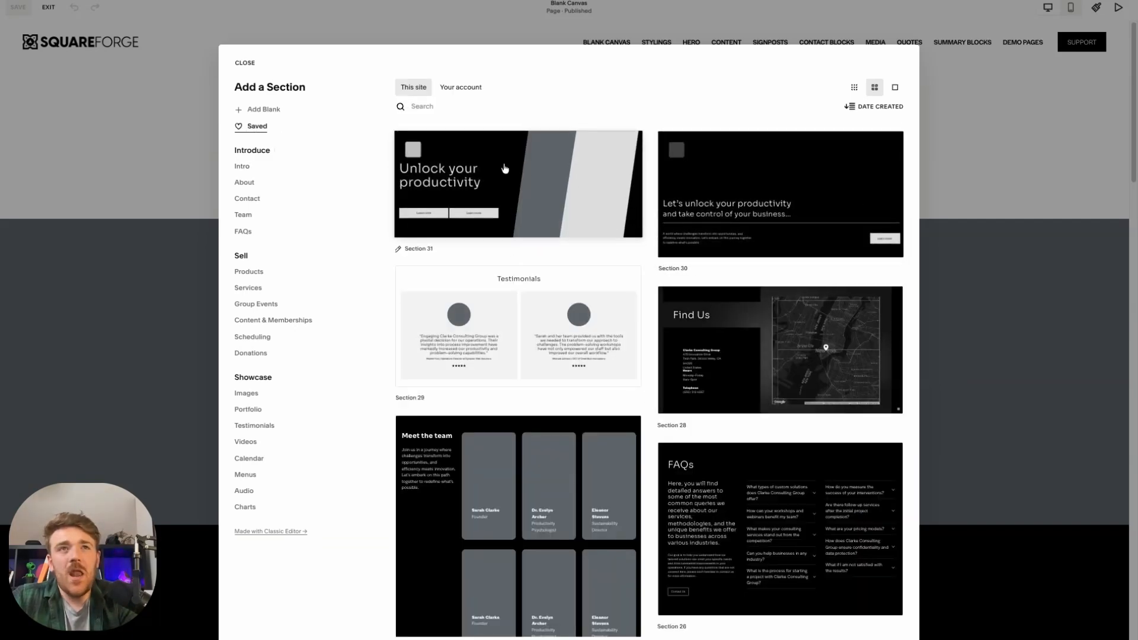
left_click(726, 192)
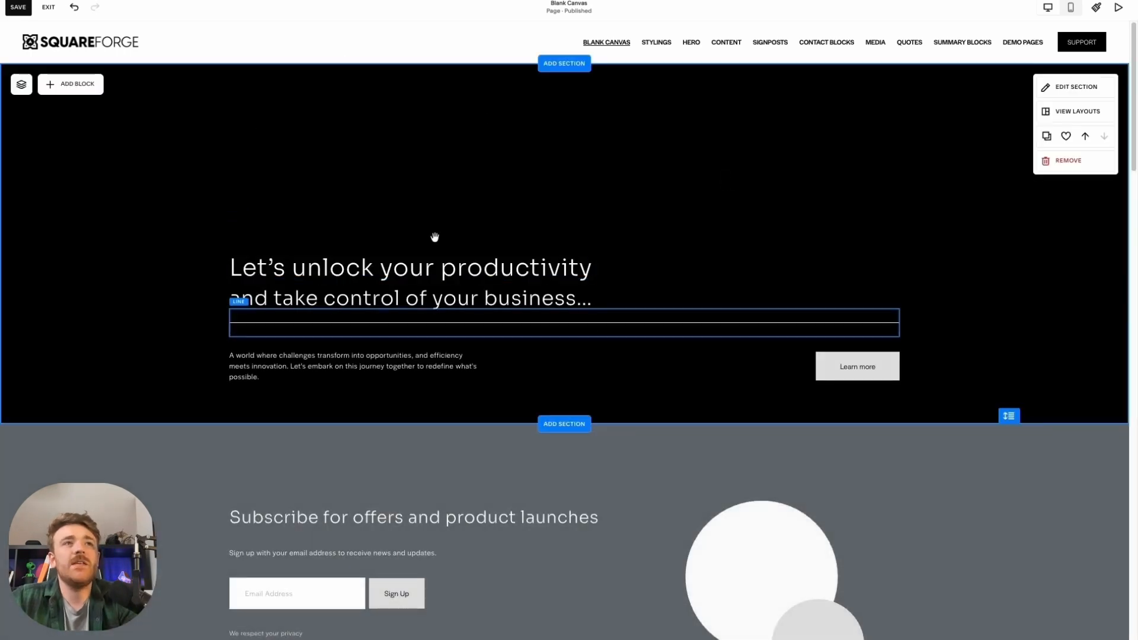
Add the saved "Unlock your productivity" section with slanted stripes, Section 31, directly below the hero
left_click(577, 426)
left_click(260, 126)
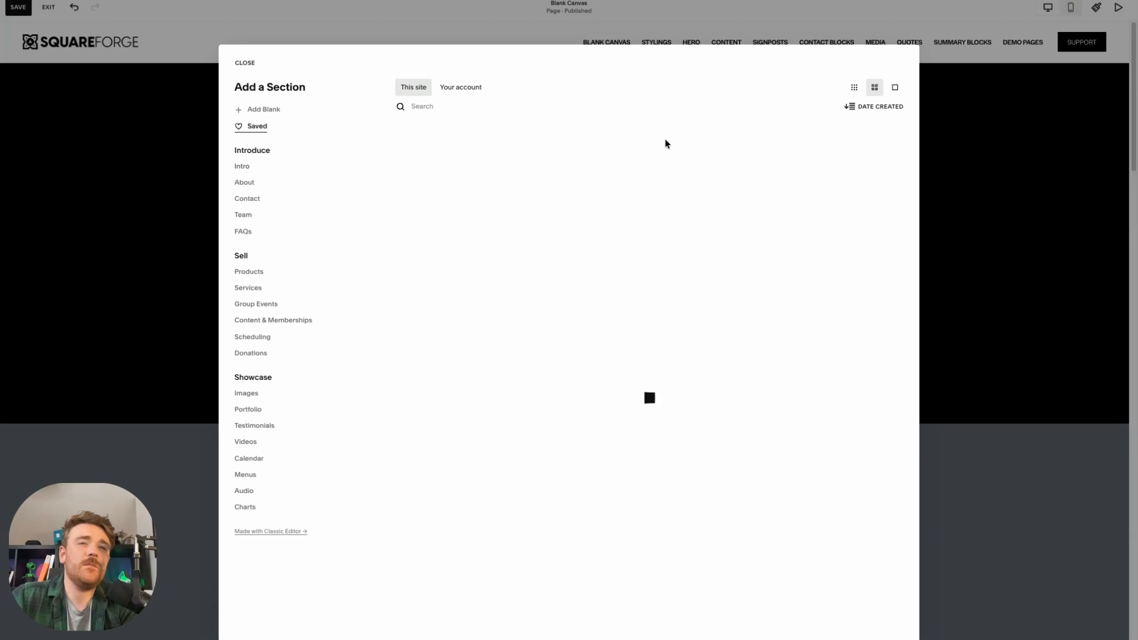
key("Escape")
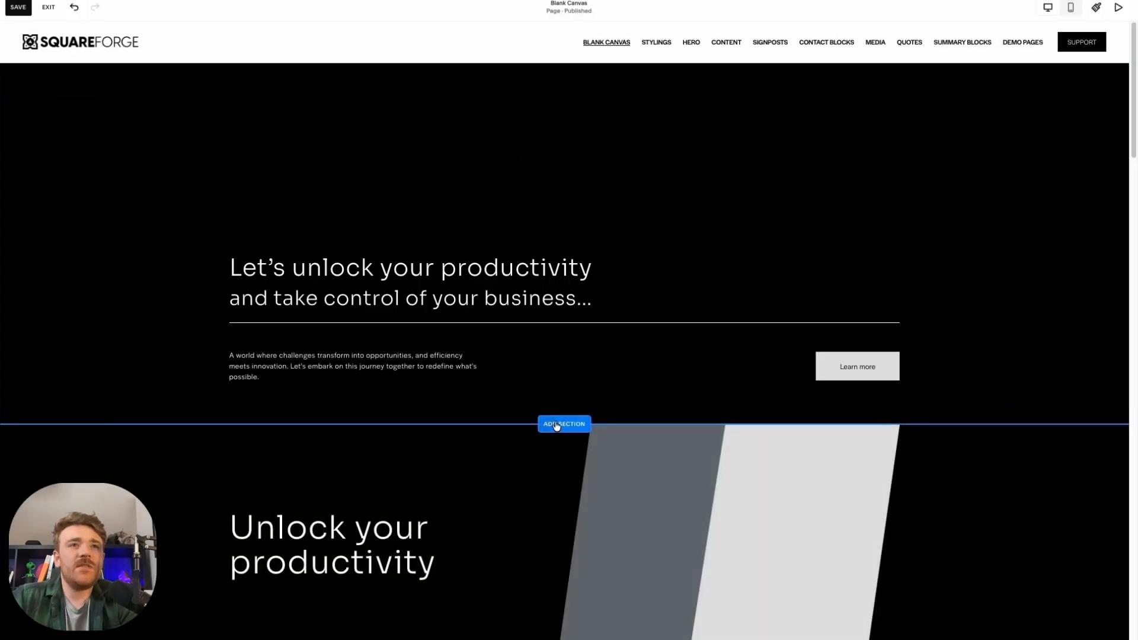
Insert the saved "The forefront of business innovation and efficiency" section, Section 25, between the two hero sections
left_click(557, 425)
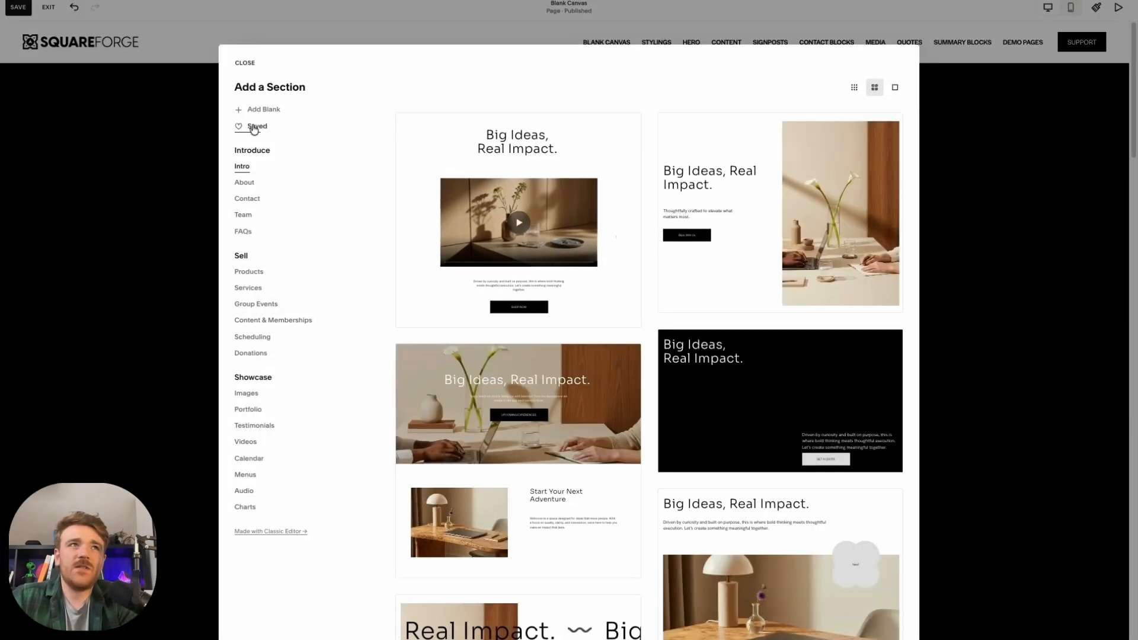
left_click(254, 127)
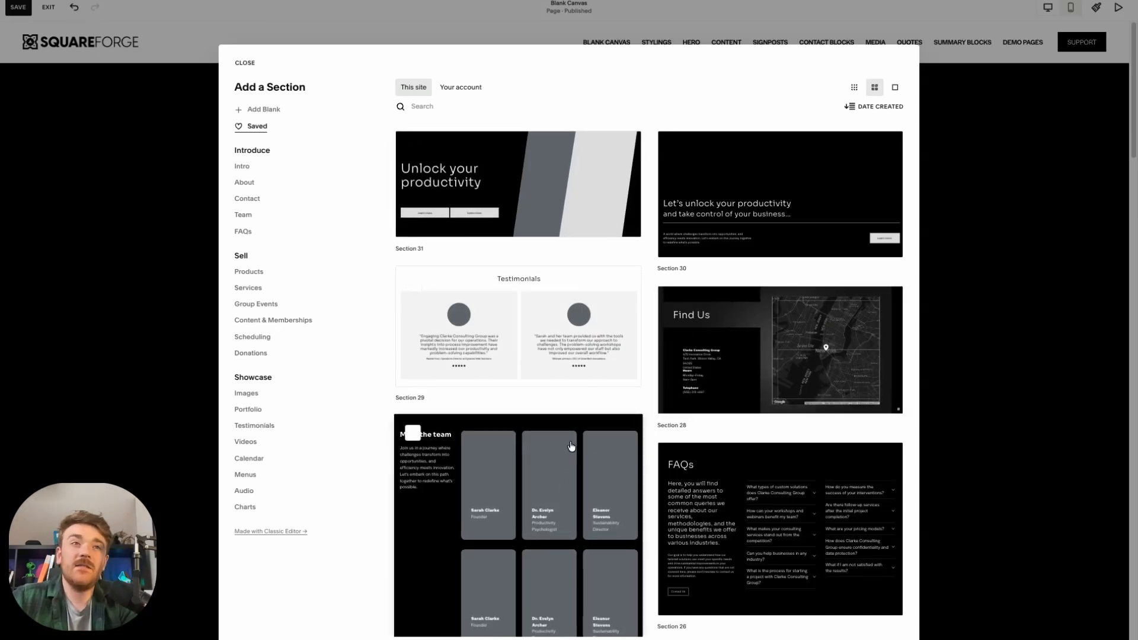
scroll(571, 448, "down", 5)
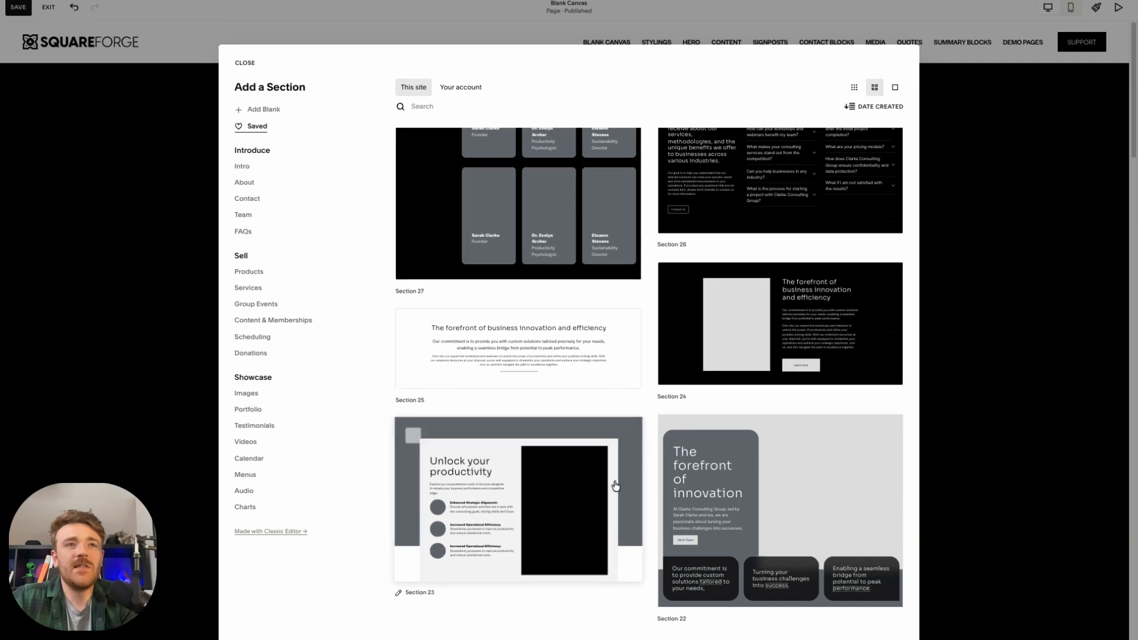
left_click(571, 350)
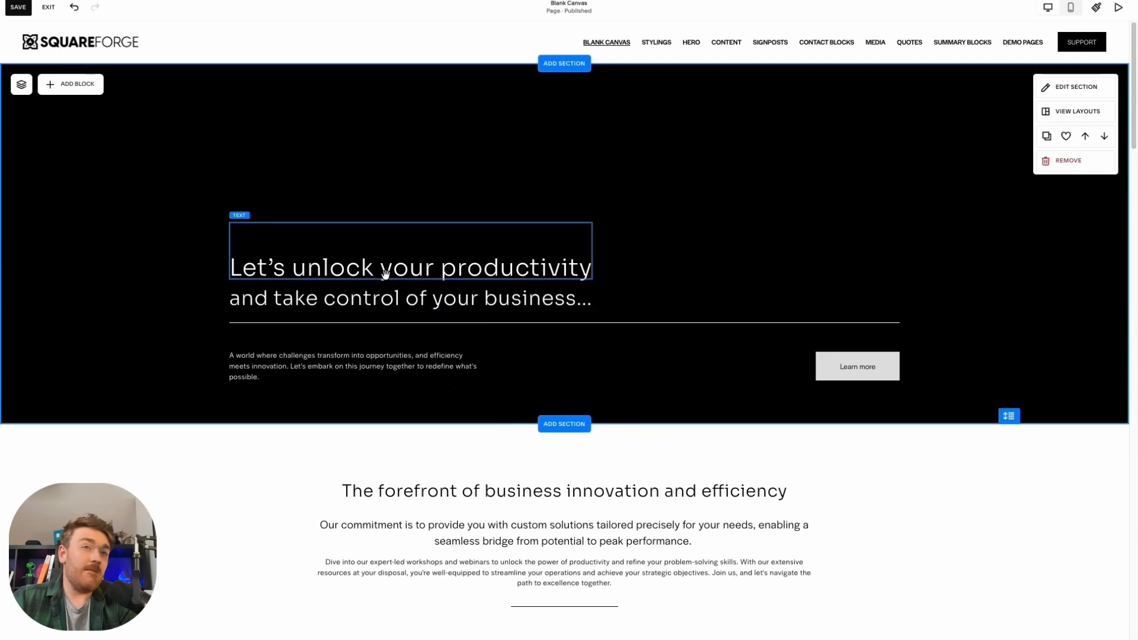
Set the free stock photo of sand dunes with a lone walker as the top hero section's background image
left_click(560, 249)
left_click(691, 267)
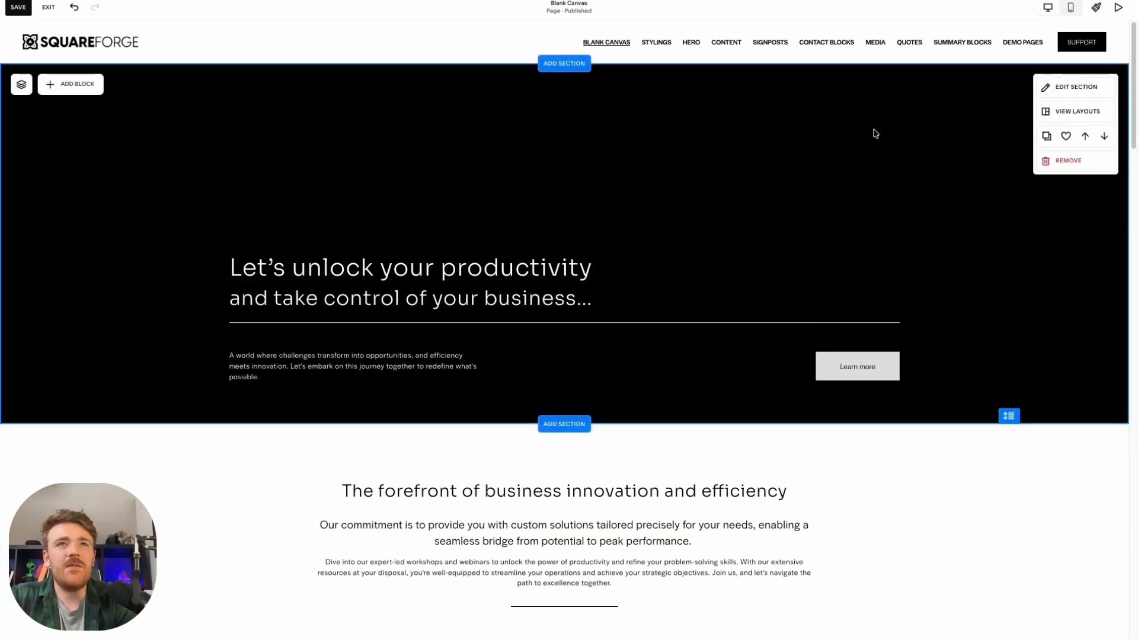
left_click(1076, 88)
left_click(1034, 113)
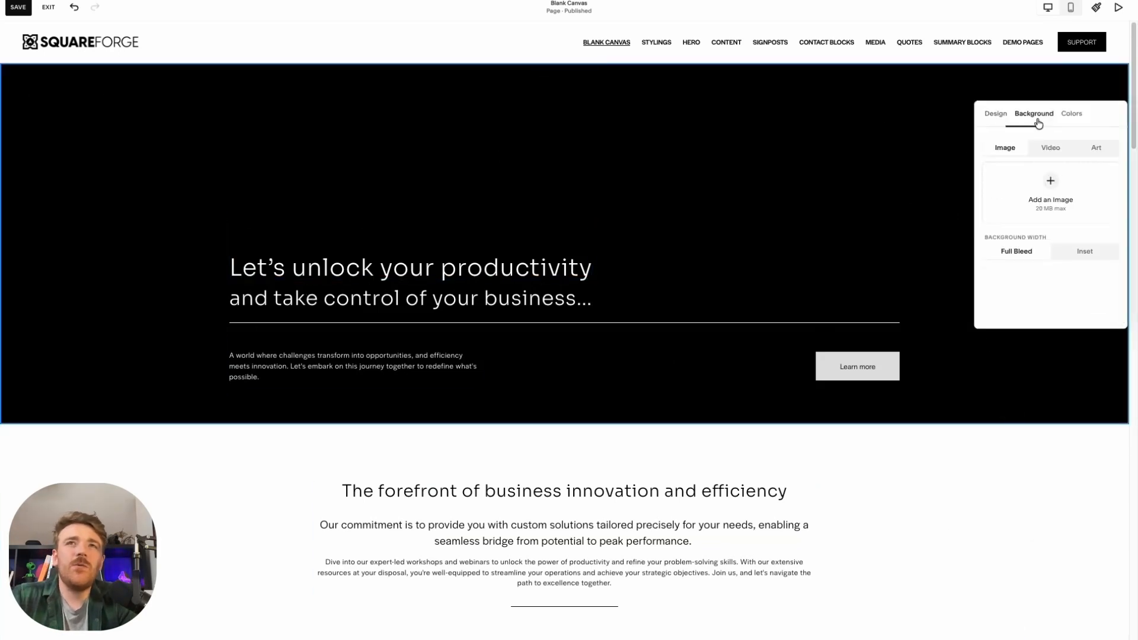
left_click(1051, 182)
left_click(1061, 234)
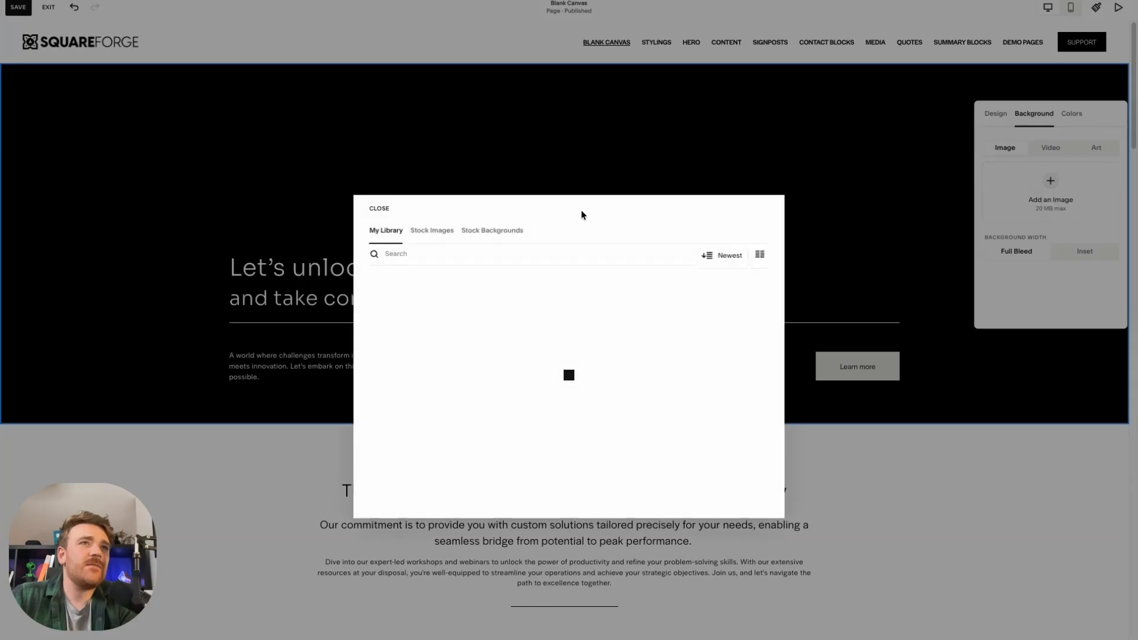
left_click(421, 232)
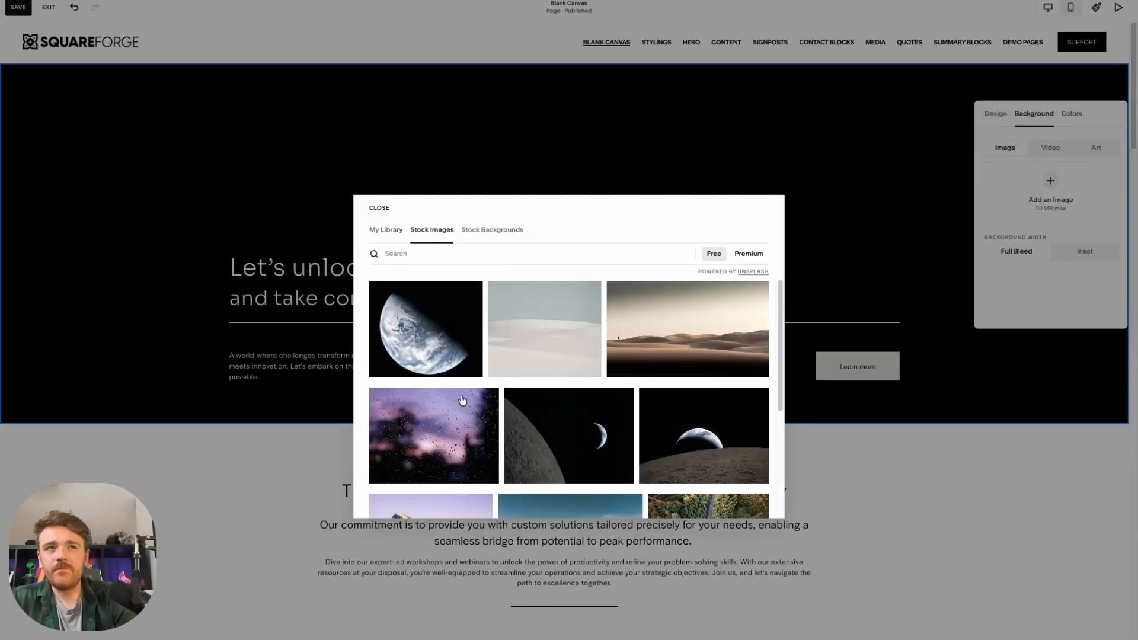
scroll(470, 486, "down", 3)
scroll(470, 486, "up", 3)
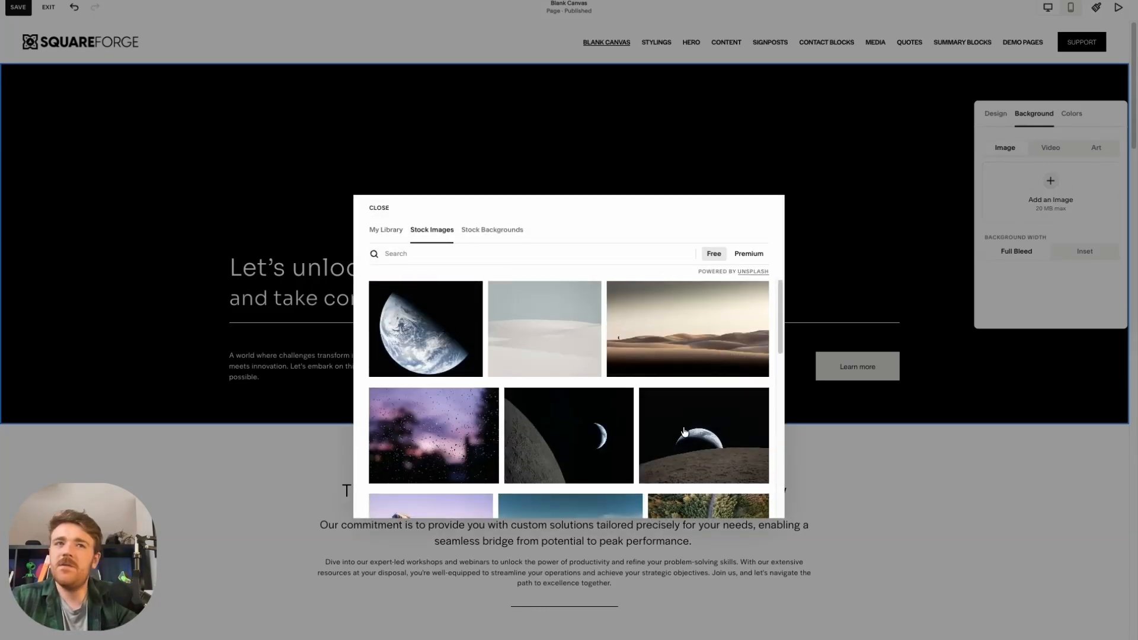
left_click(755, 391)
left_click(748, 356)
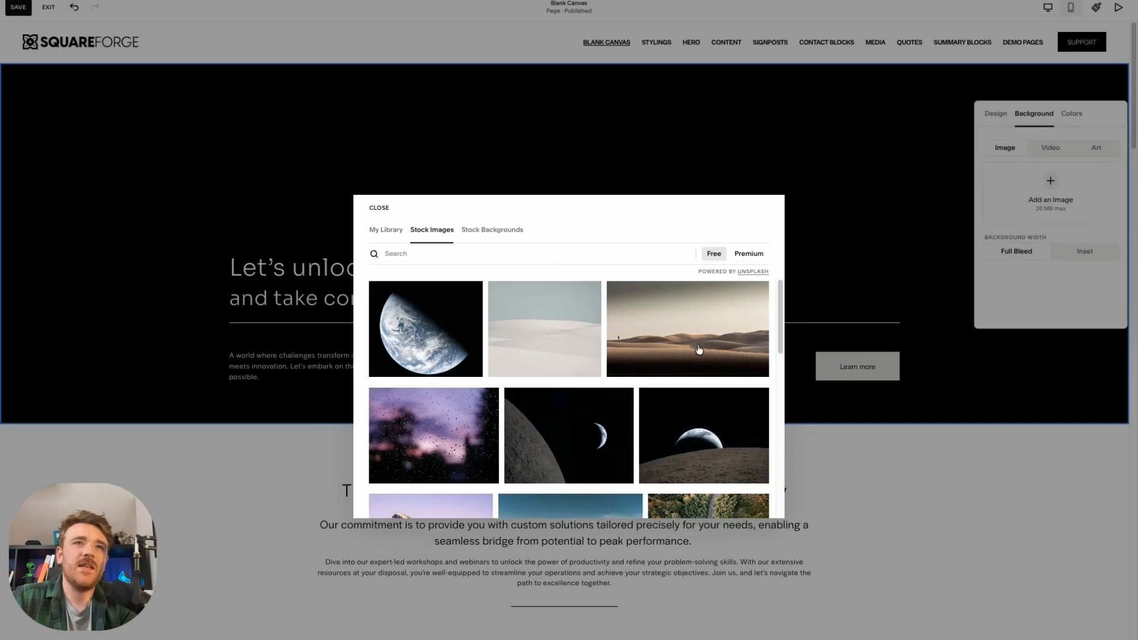
left_click(742, 329)
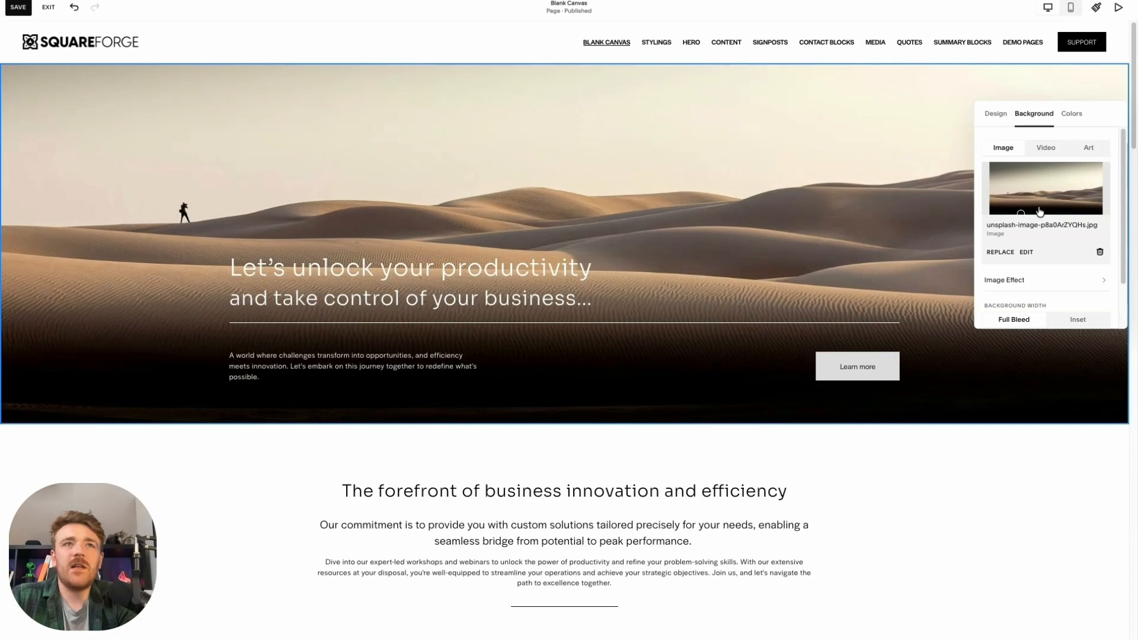
left_click(711, 176)
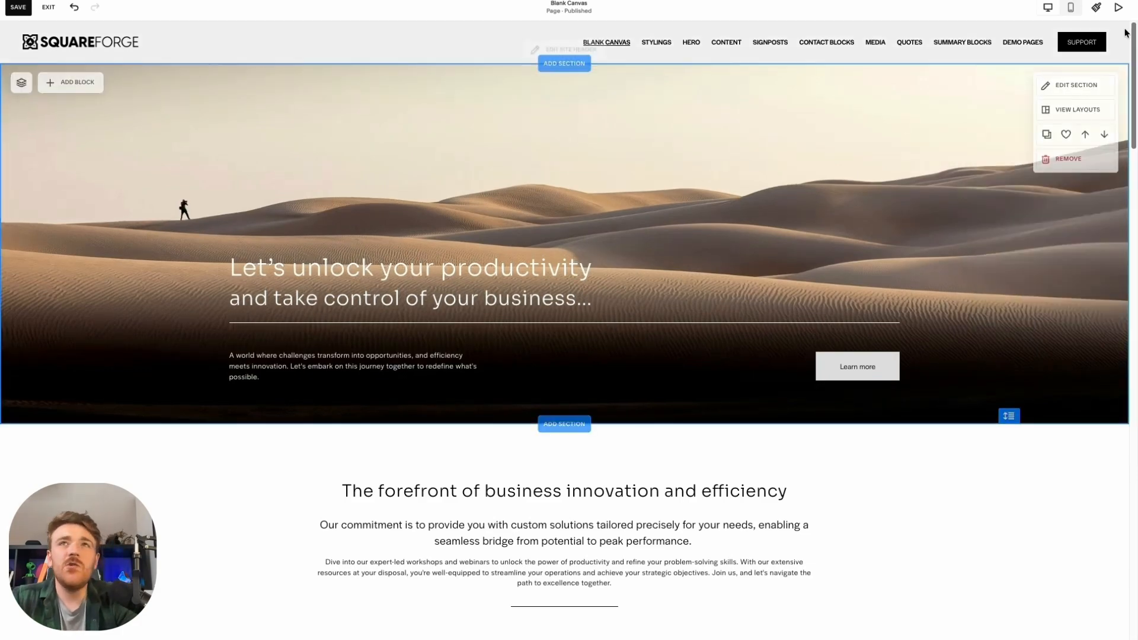
Try the Oswald · Arimo font pack in the site styles and apply the Epilogue · Pontano Sans pack instead
left_click(1096, 7)
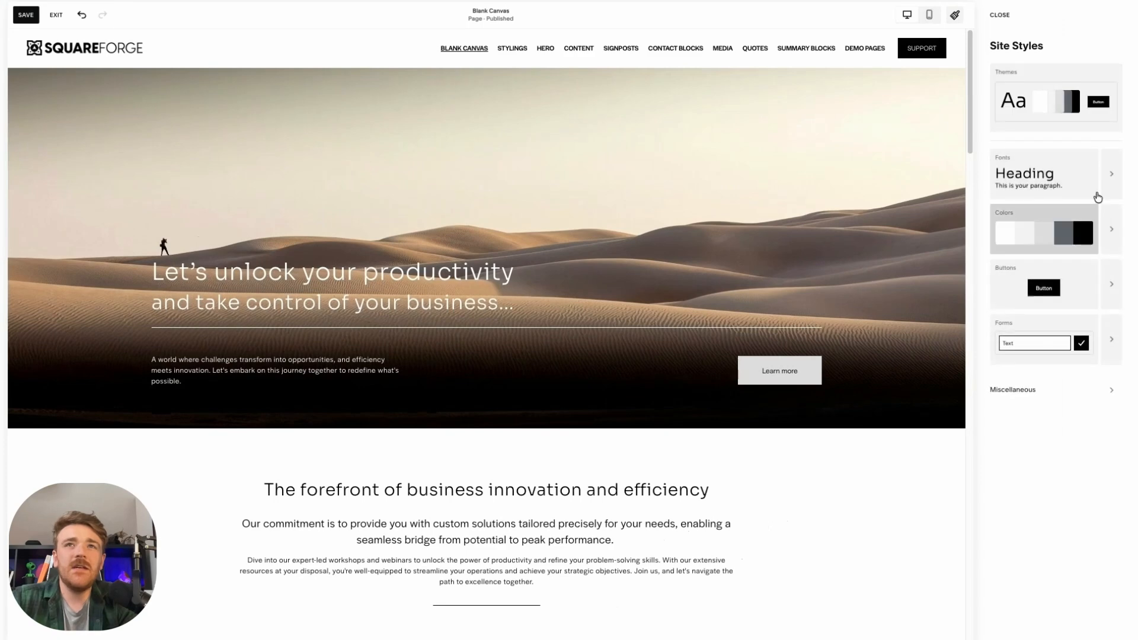
left_click(1098, 193)
left_click(1073, 143)
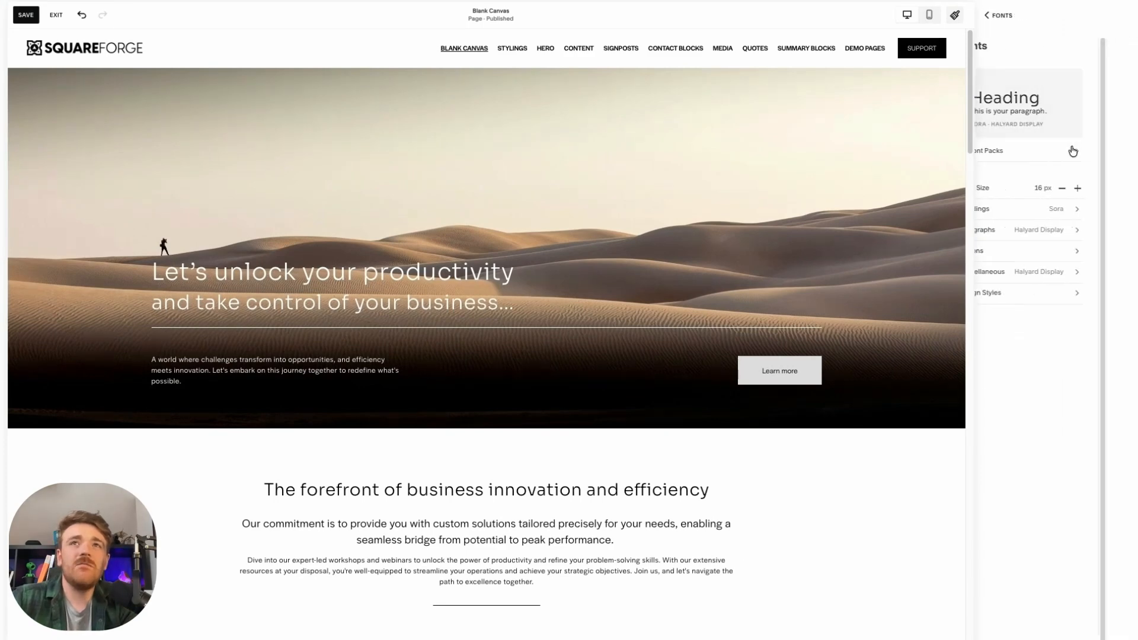
scroll(1064, 348, "down", 1)
left_click(1064, 348)
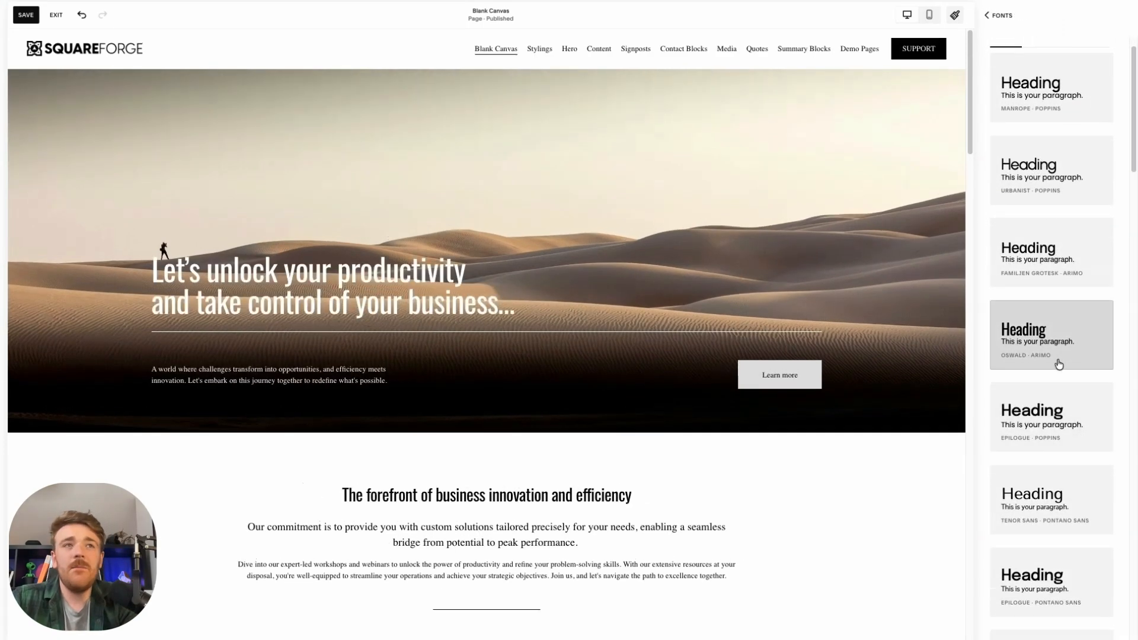
scroll(1072, 396, "down", 1)
left_click(1067, 511)
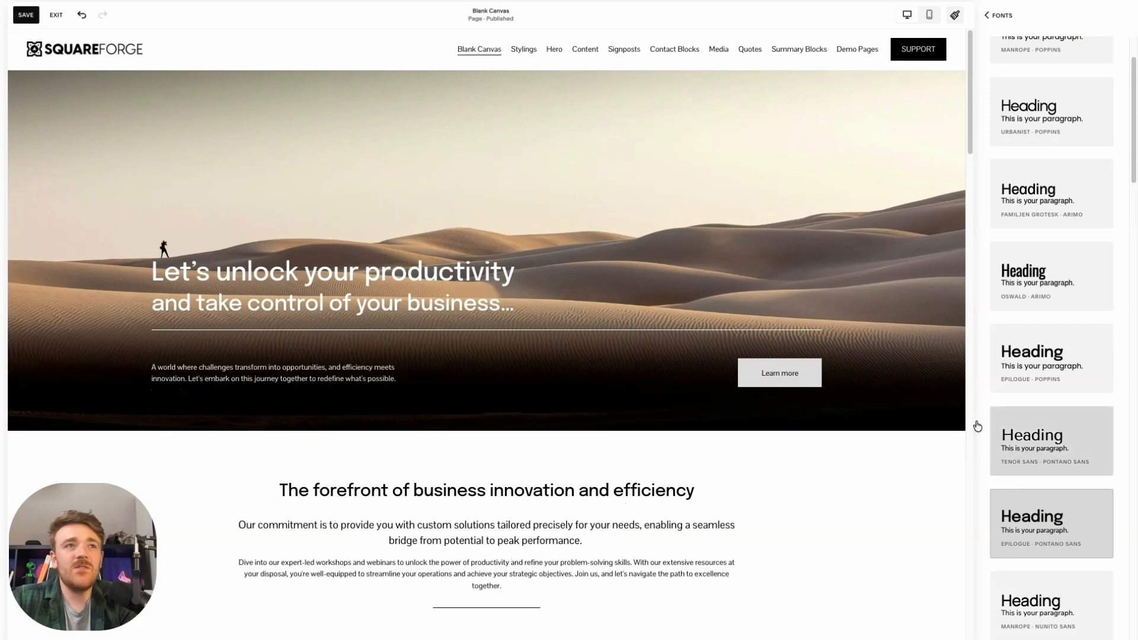
Try the Comfortaa · Work Sans and Sansita · Nunito Sans font packs and apply Epilogue · Poppins instead
scroll(1071, 395, "down", 3)
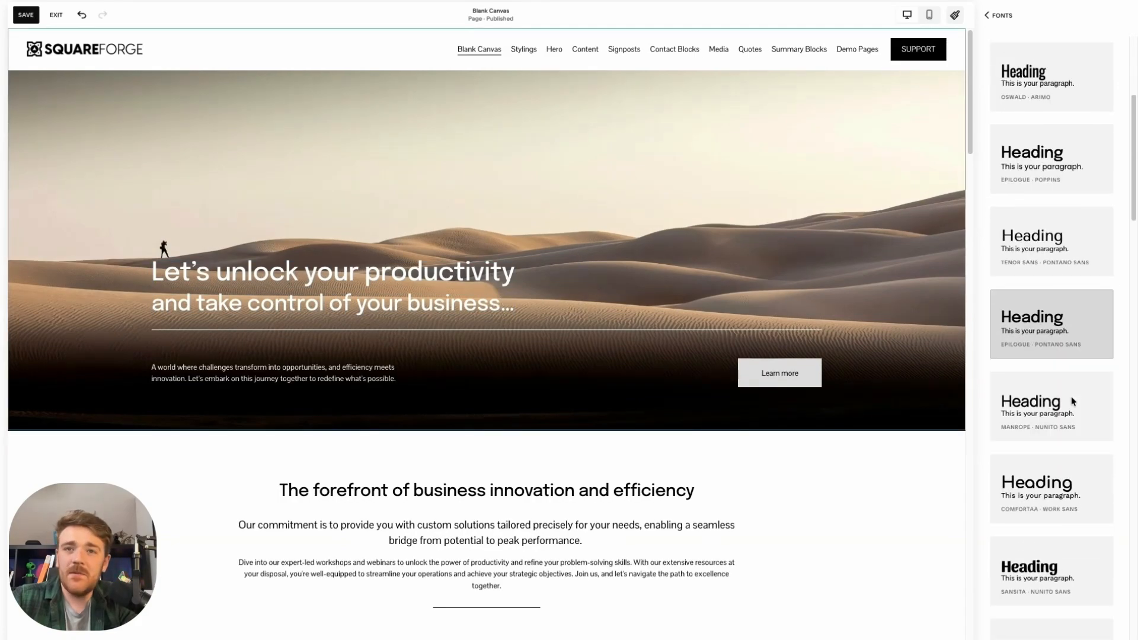
left_click(1070, 499)
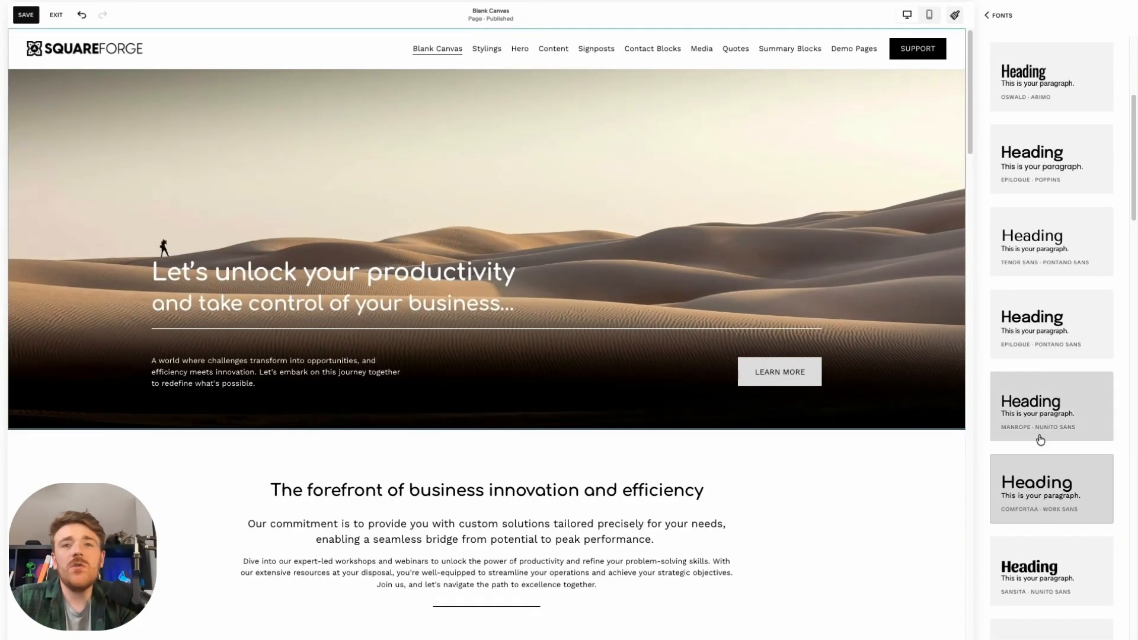
left_click(1029, 540)
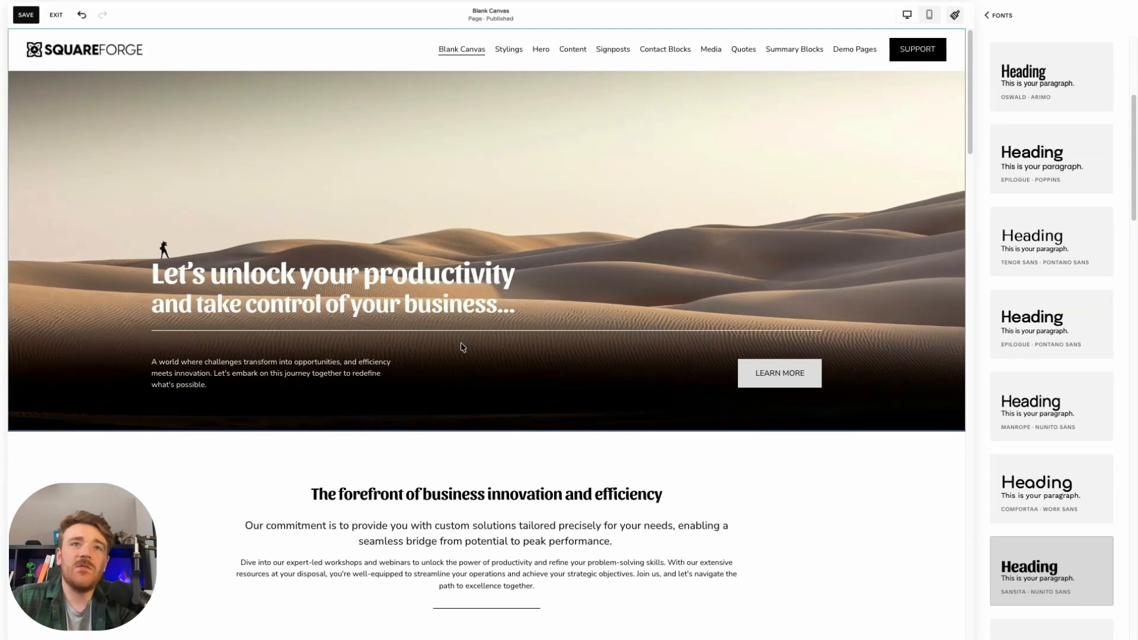
left_click(1067, 173)
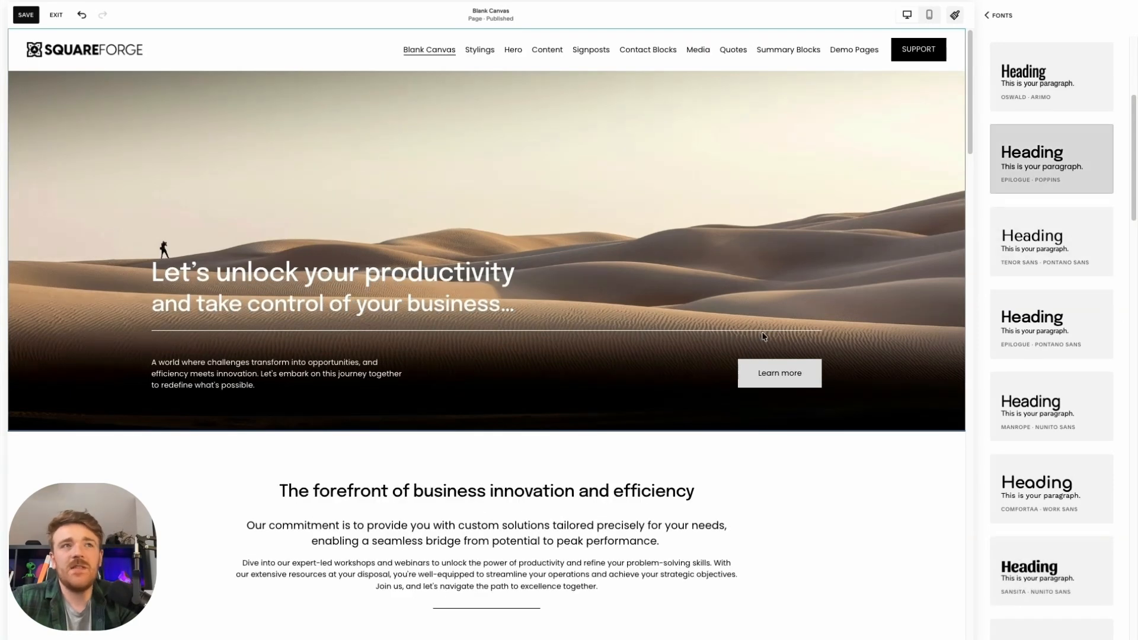
left_click(988, 14)
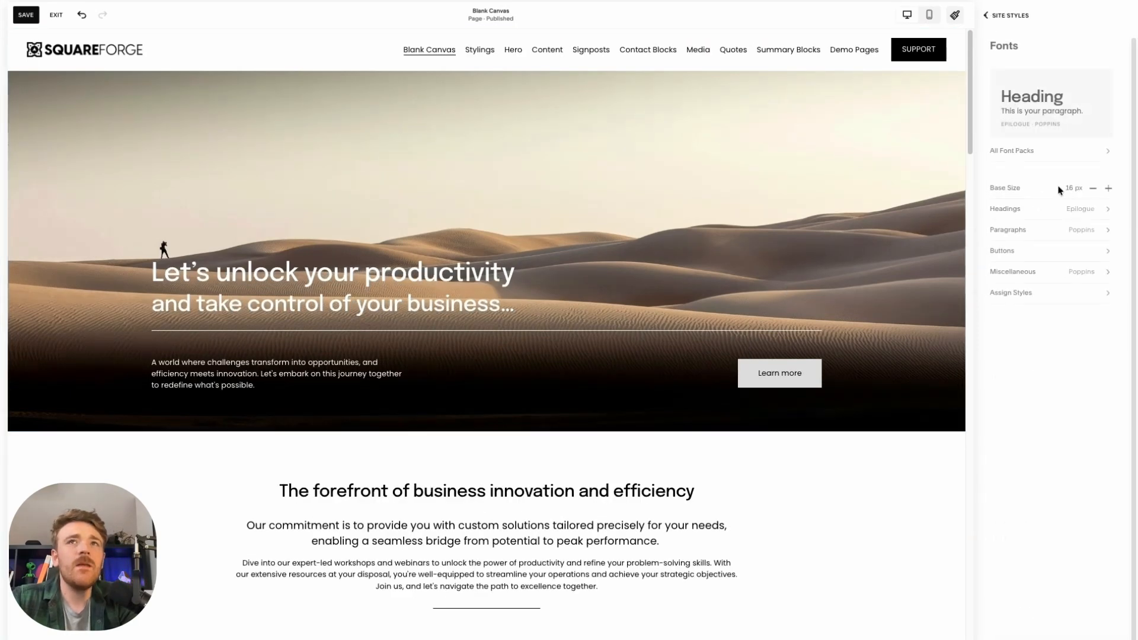
In the site's colour palette, try blue shades for the middle accent swatch and settle on orange, #EEB767
left_click(995, 18)
left_click(1106, 240)
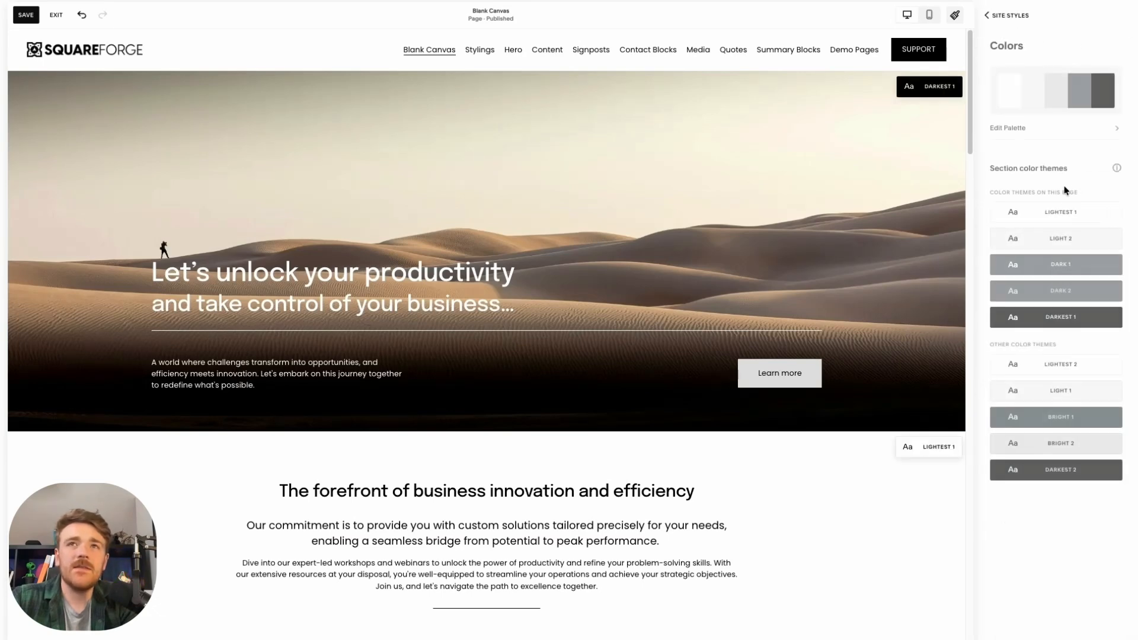
left_click(1074, 133)
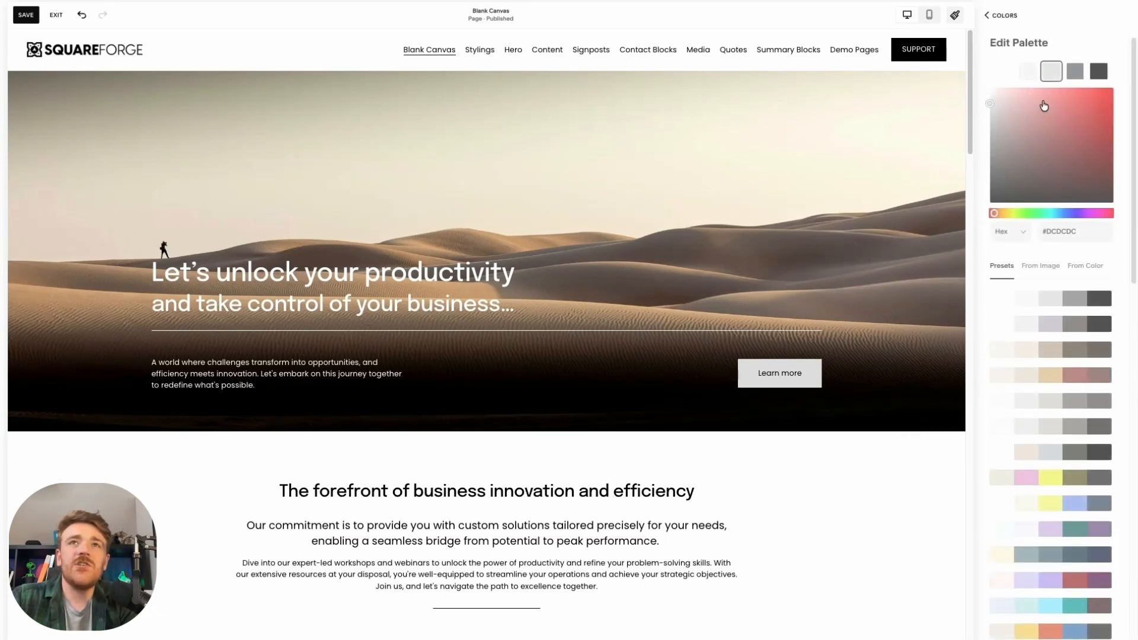
left_click(1061, 213)
left_click(1085, 101)
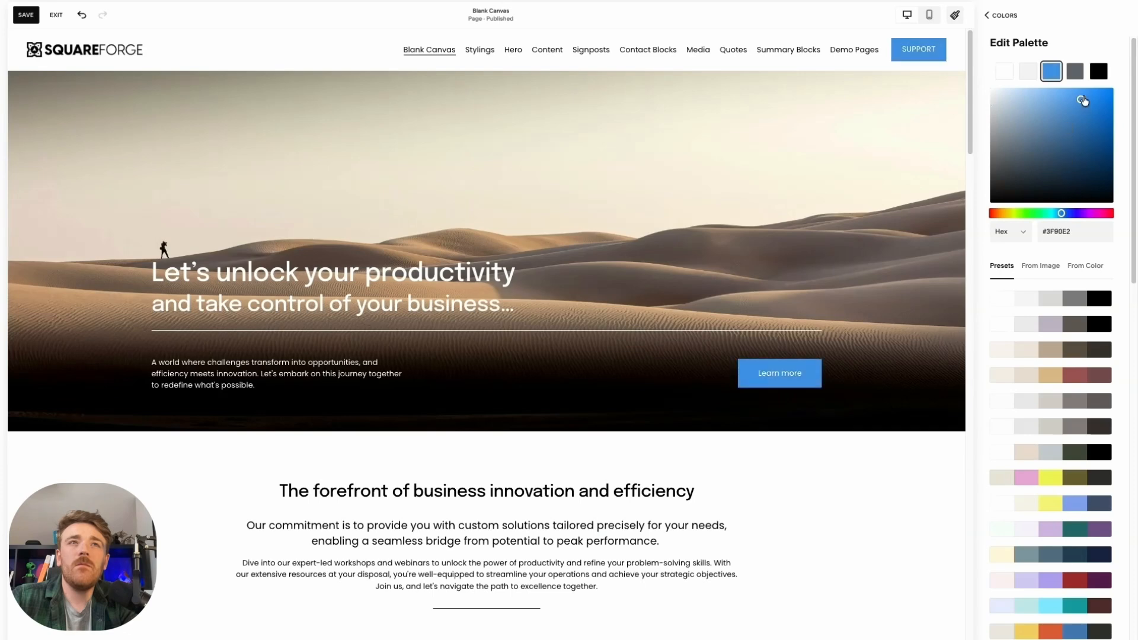
left_click(1055, 92)
left_click_drag(1056, 92, 1060, 94)
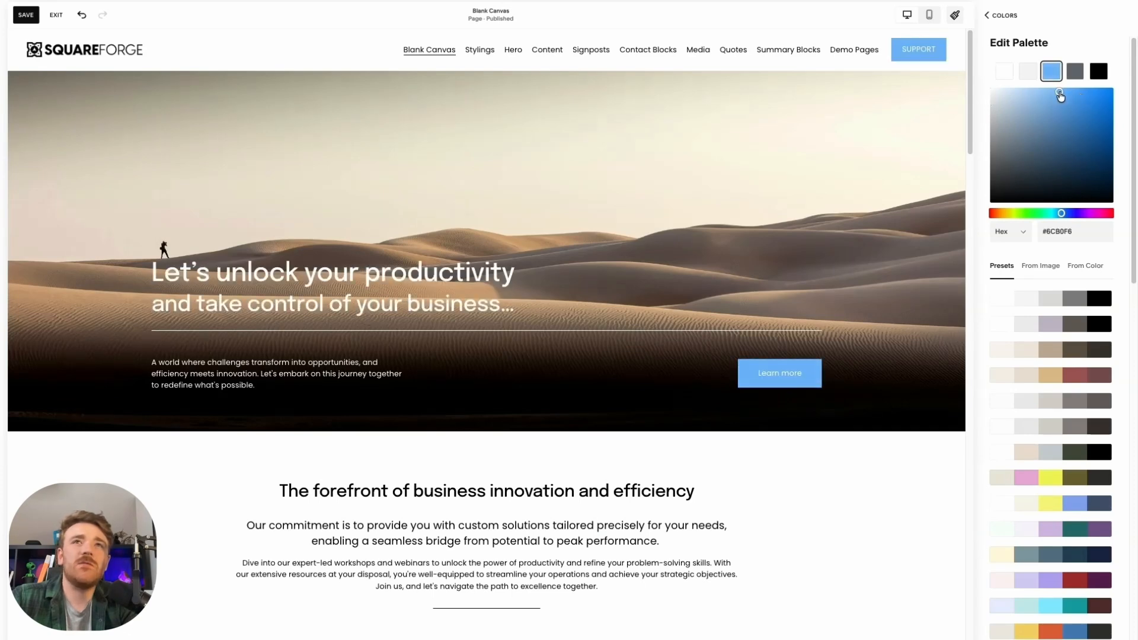
left_click(1005, 214)
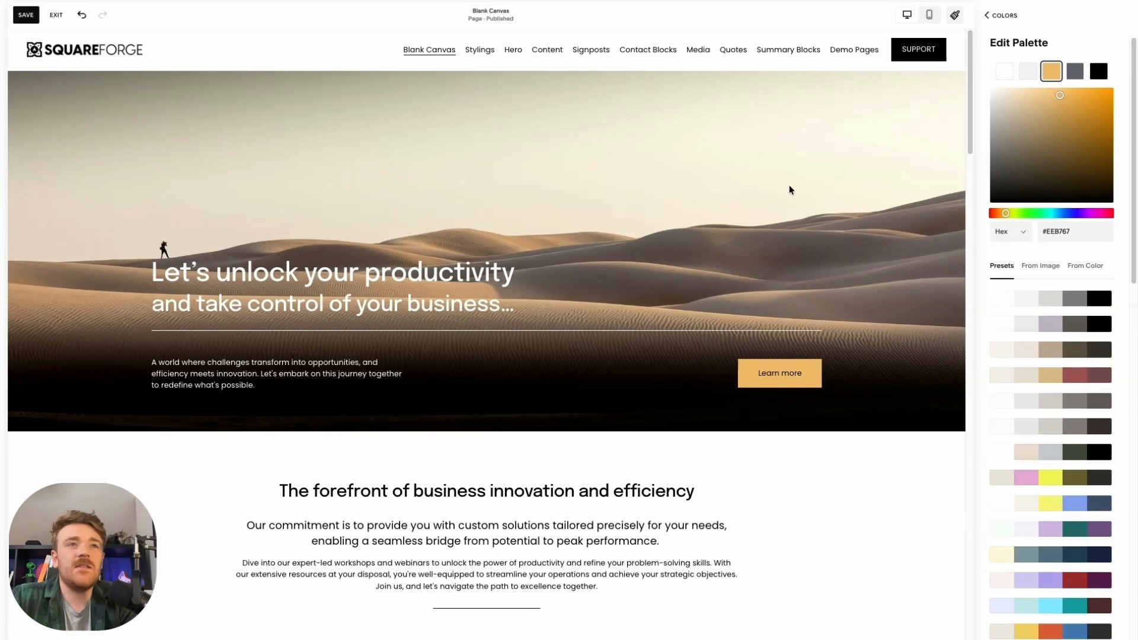
Change the palette's dark grey swatch to a very dark navy and the black swatch to #0A0825, leaving the site styles when done
left_click(1070, 75)
left_click_drag(1082, 157, 1093, 183)
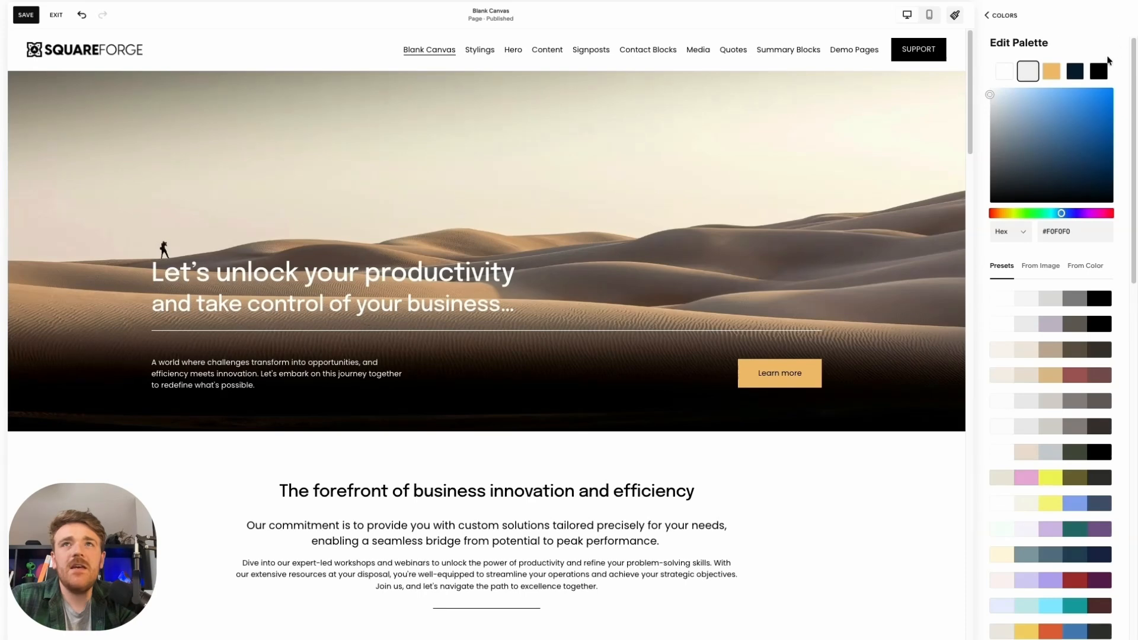
left_click(1099, 71)
left_click(1074, 214)
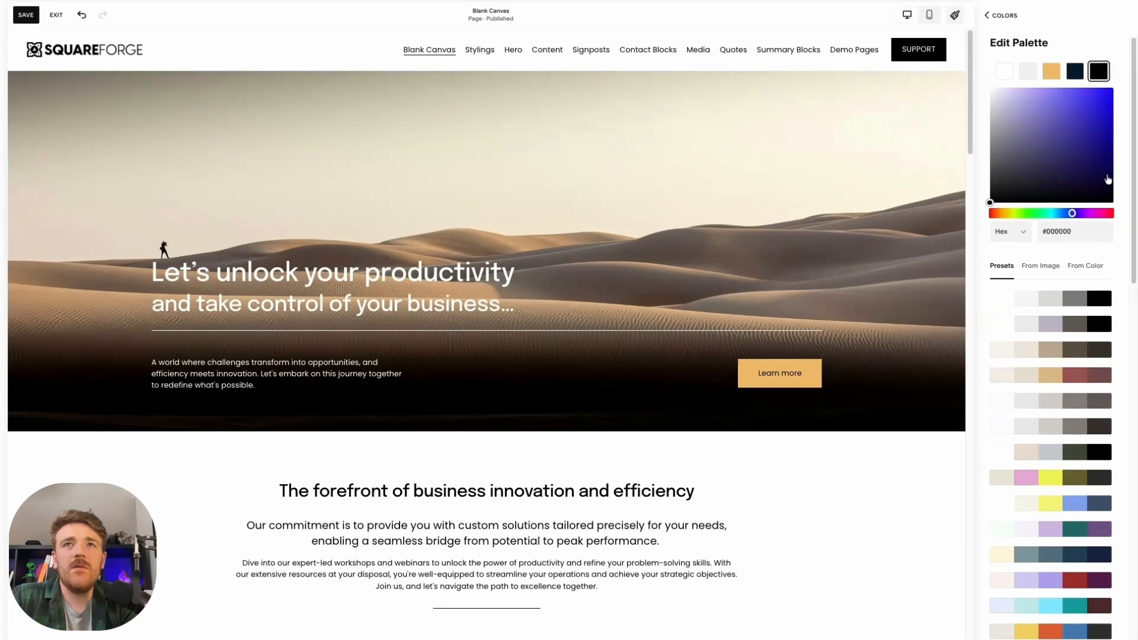
left_click_drag(1096, 171, 1089, 188)
scroll(713, 290, "down", 5)
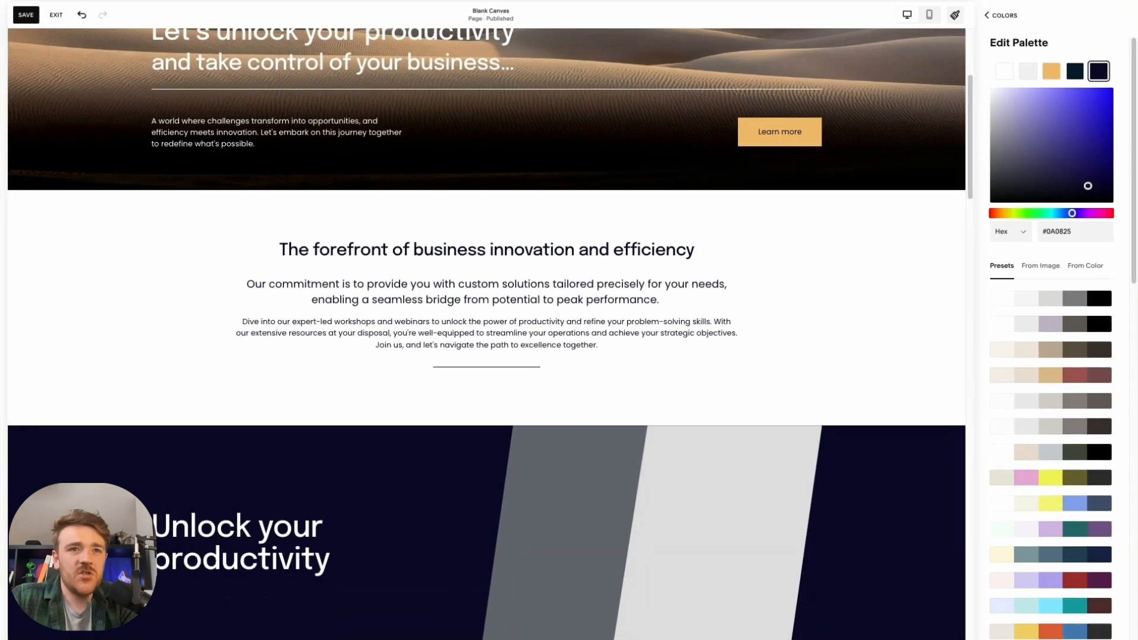
scroll(769, 545, "down", 9)
scroll(698, 470, "up", 14)
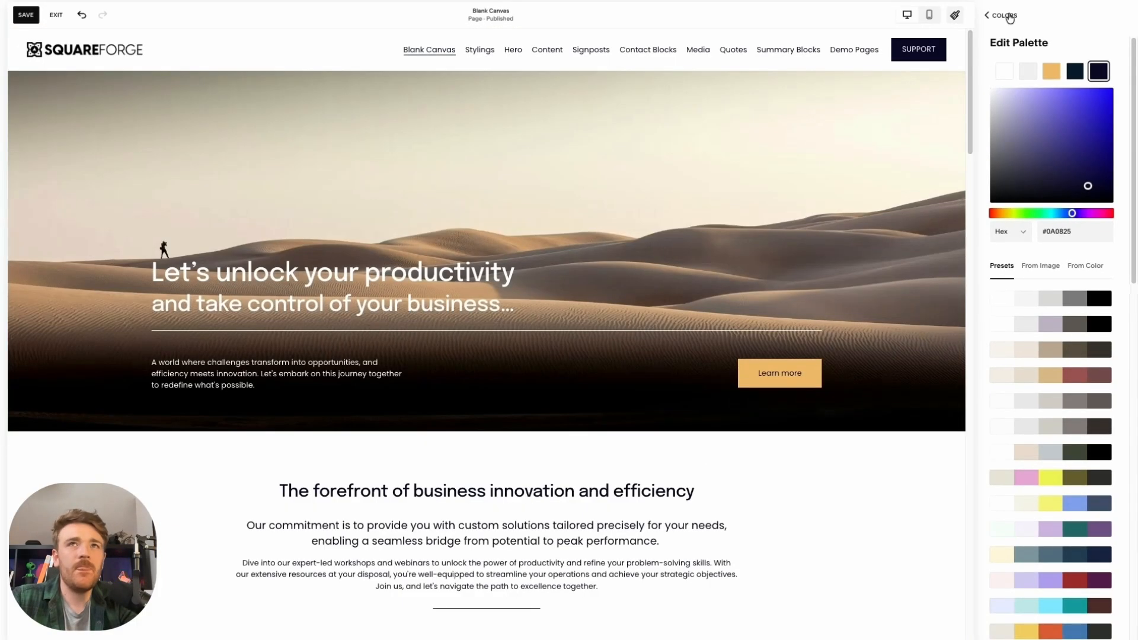
left_click(1000, 15)
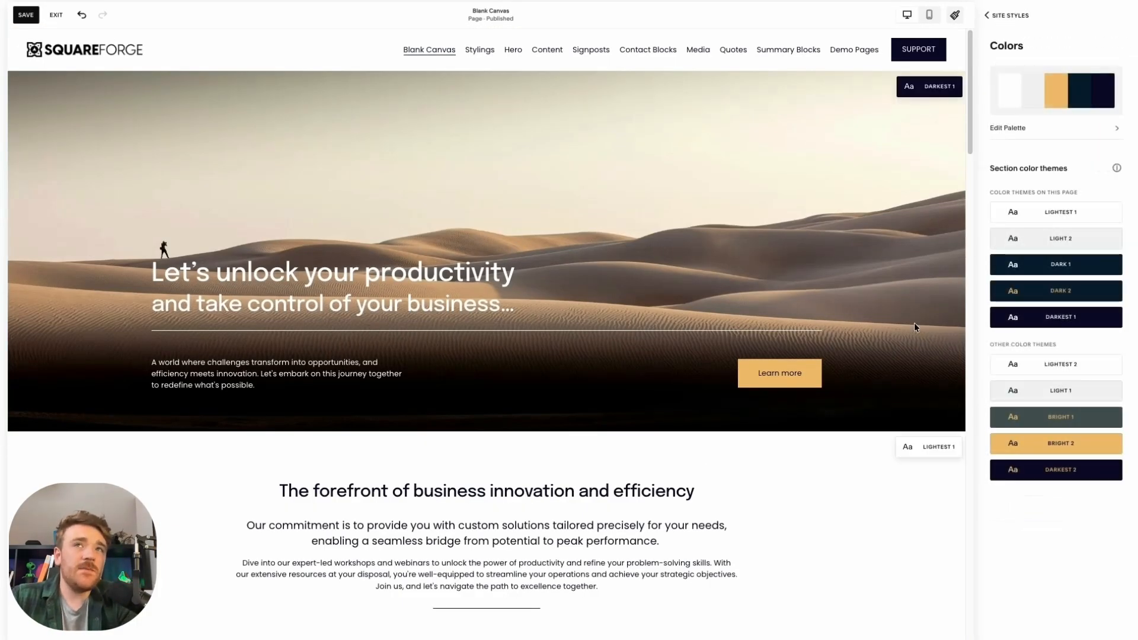
left_click(1006, 15)
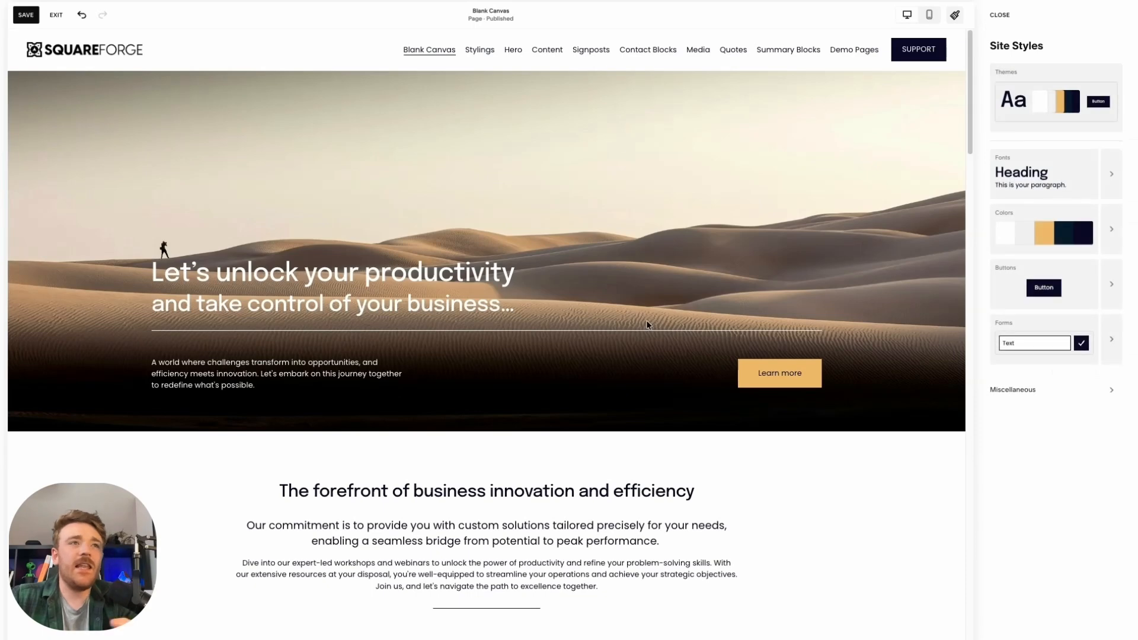
left_click(1000, 15)
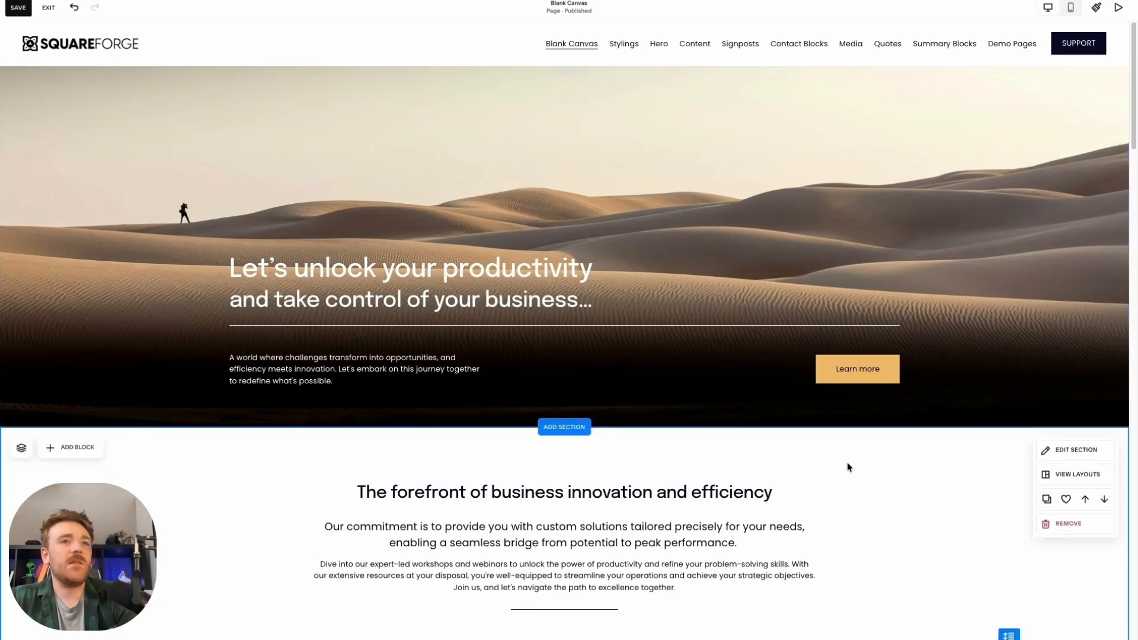
Remove the sand dunes hero section and move the "Unlock your productivity" section above the "forefront of business innovation" section
scroll(873, 320, "down", 3)
scroll(1064, 222, "up", 3)
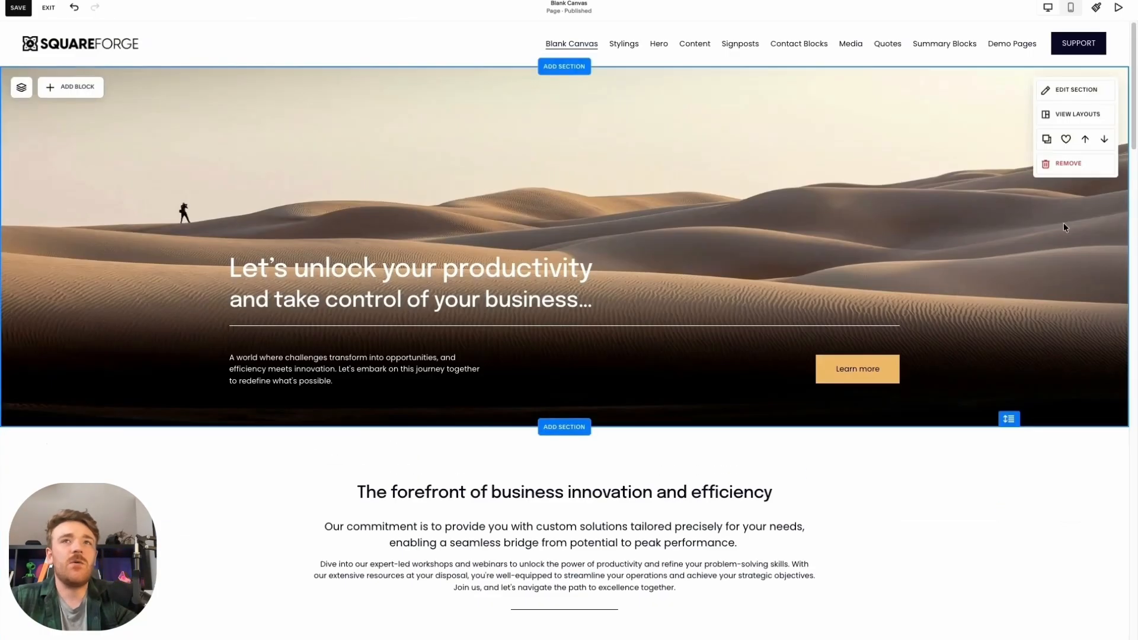
left_click(1077, 171)
left_click(617, 388)
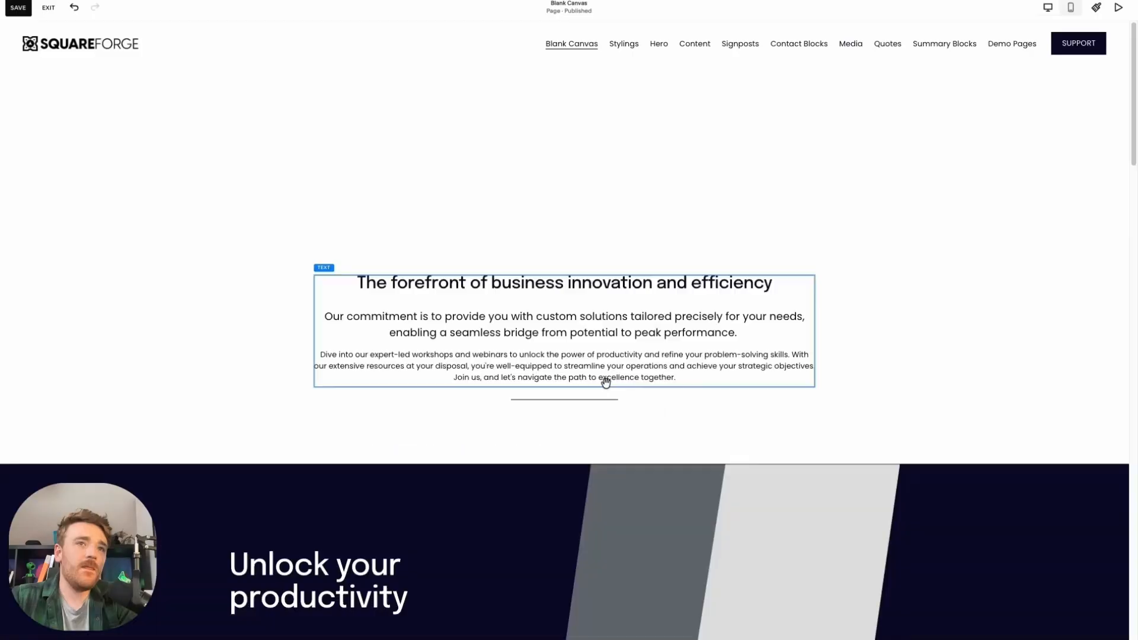
left_click(1084, 382)
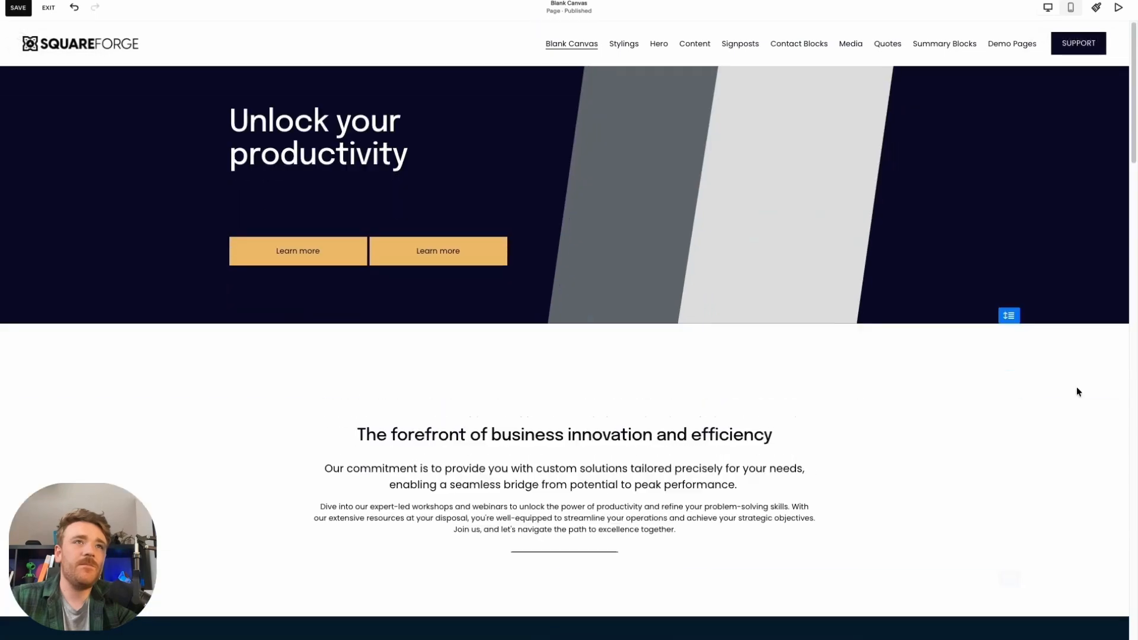
Replace the dark grey image in the first slanted stripe with the mountain-at-dusk photo from the image library
left_click(627, 127)
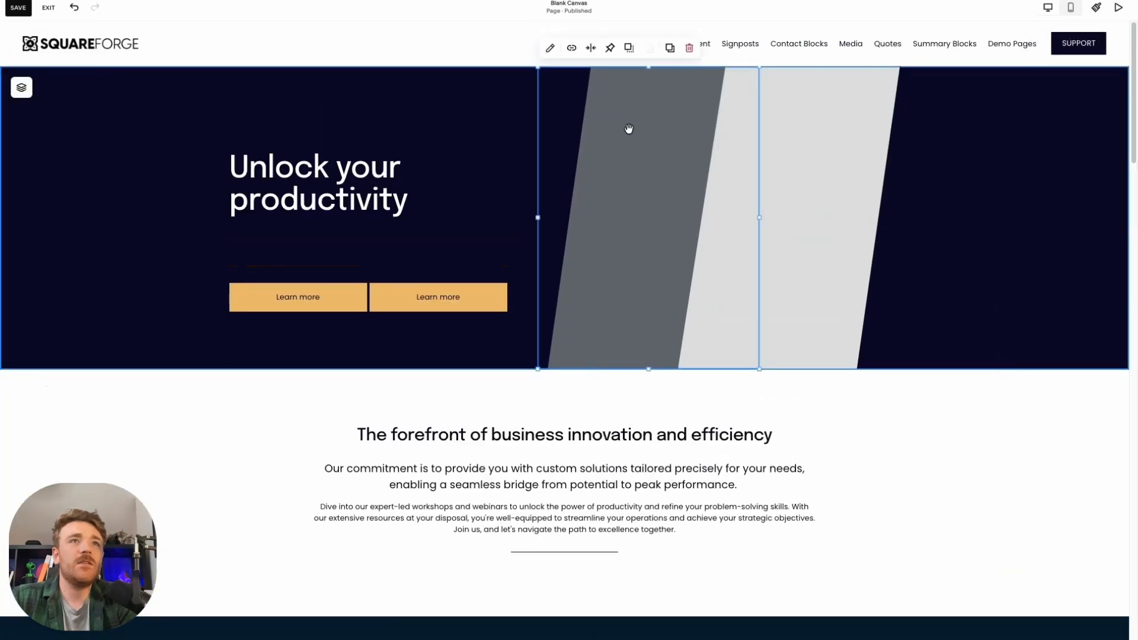
left_click(551, 47)
left_click(891, 164)
left_click(865, 161)
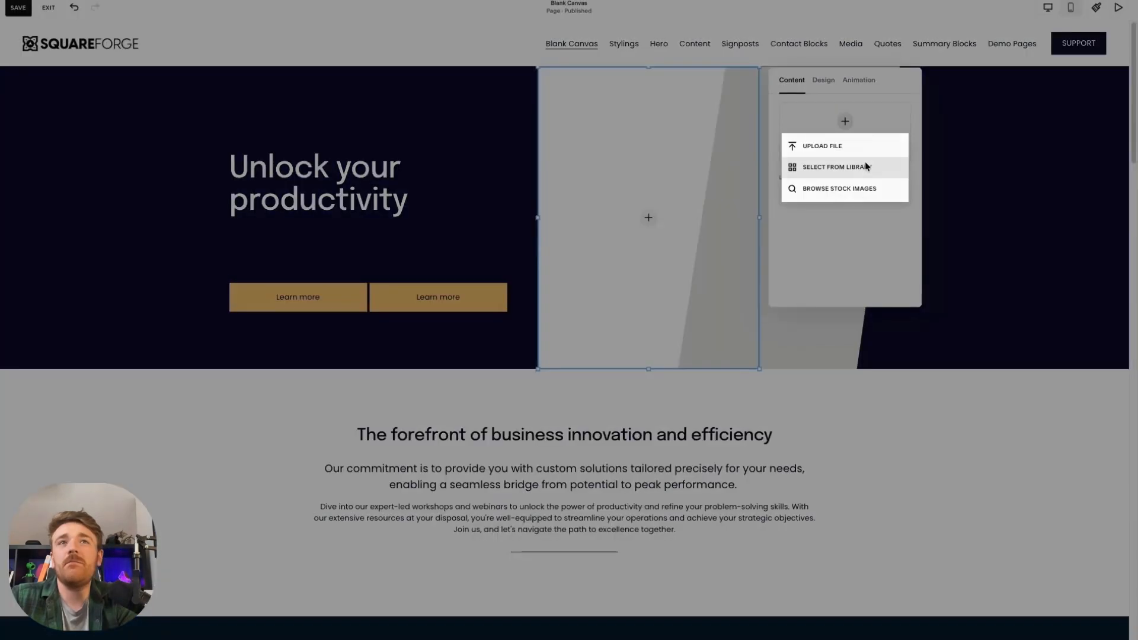
left_click(866, 169)
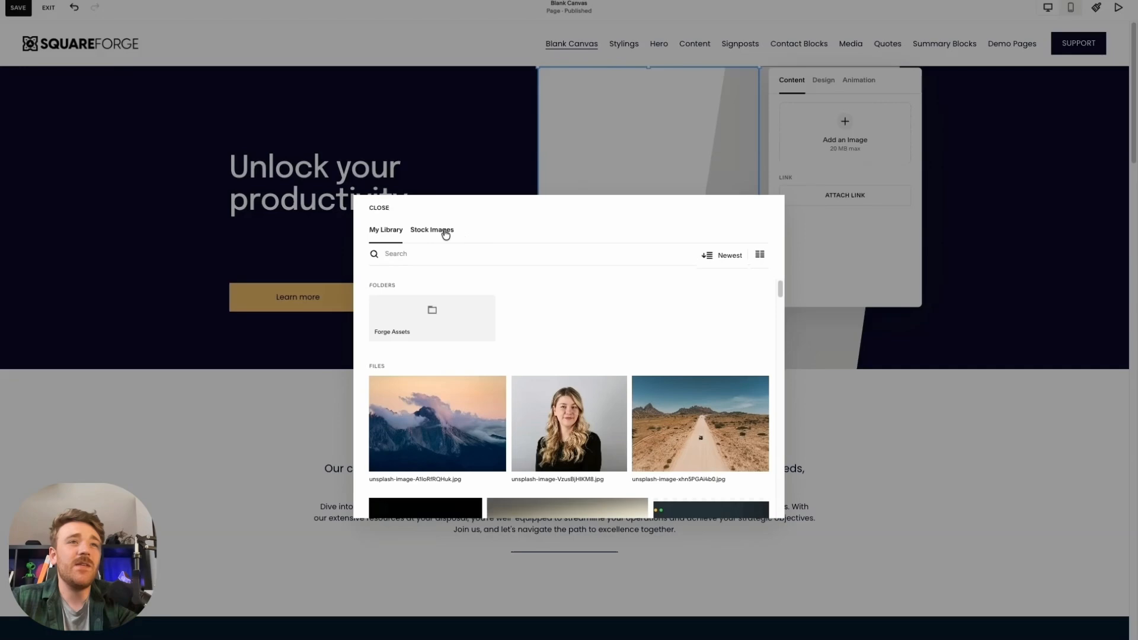
left_click(452, 449)
left_click(759, 512)
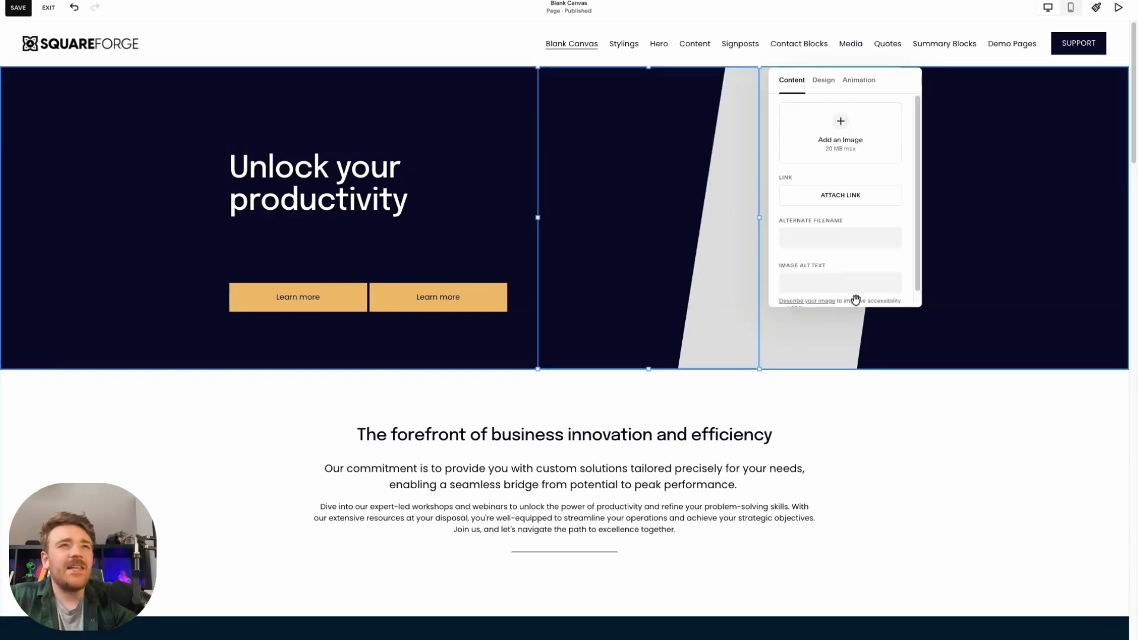
left_click(994, 217)
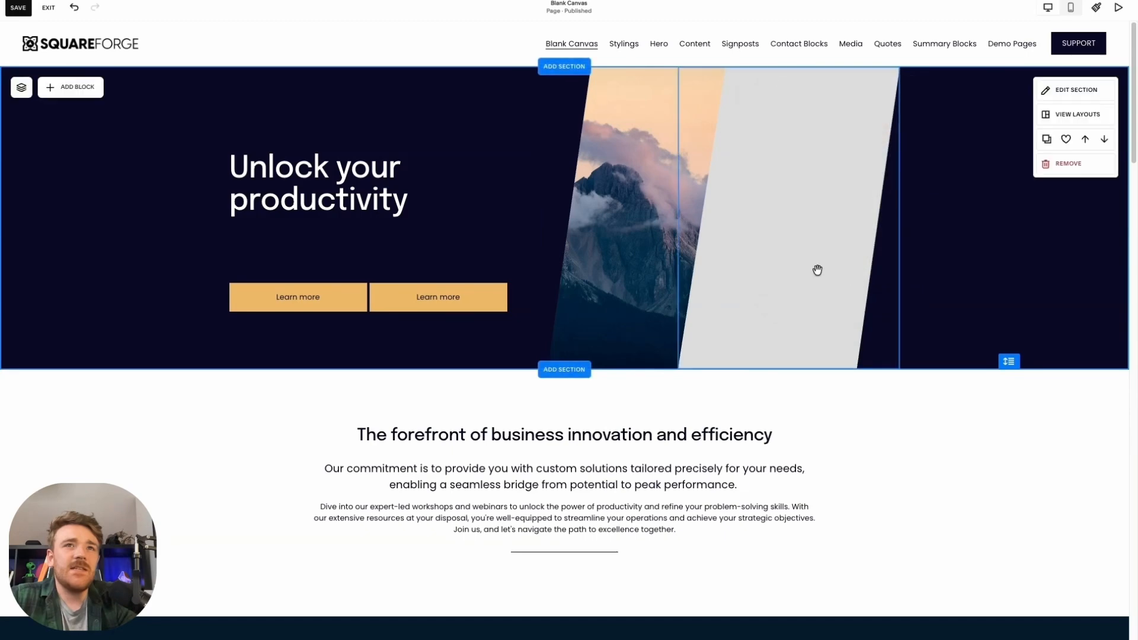
left_click_drag(818, 271, 650, 241)
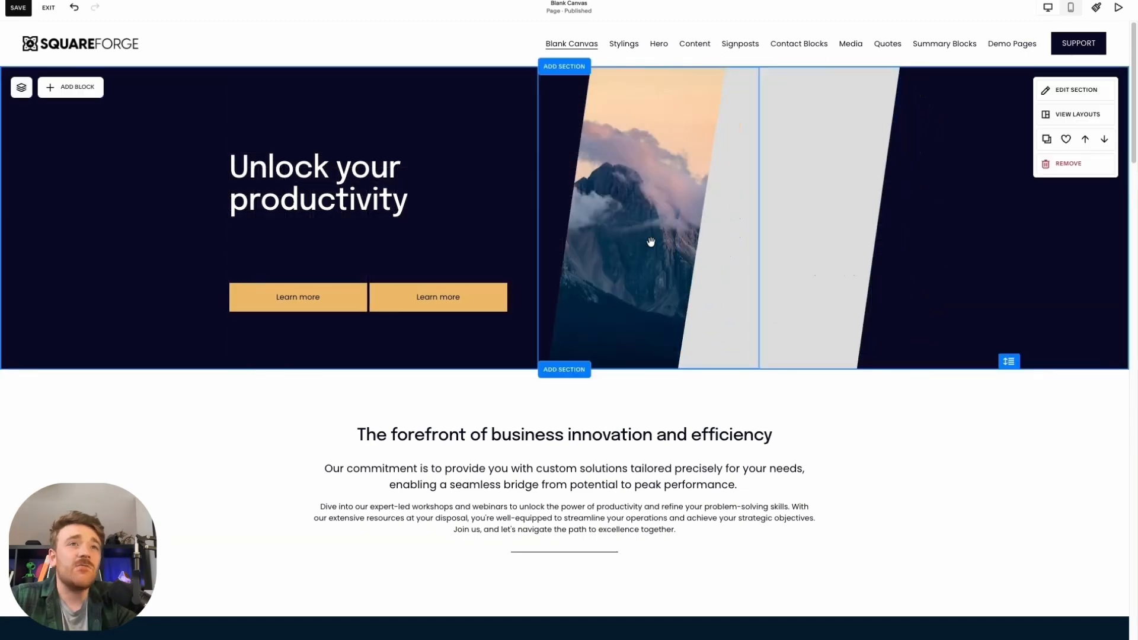
Delete the second Learn more button and shorten the "Unlock your productivity" text box to fit its heading
left_click(459, 295)
left_click(498, 261)
left_click(401, 212)
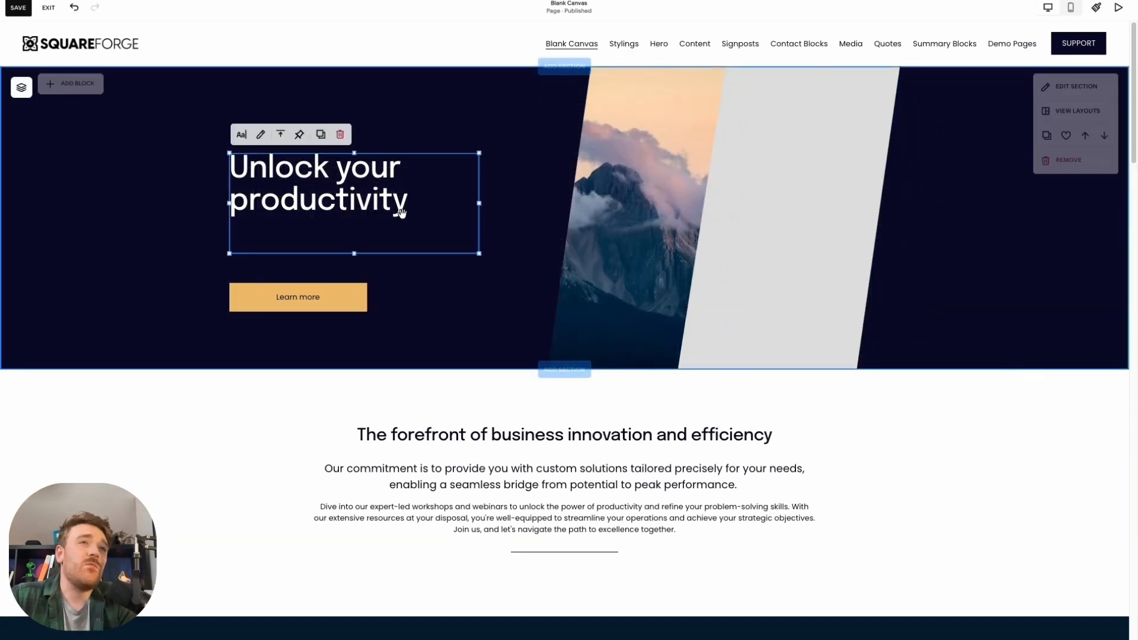
left_click(375, 205)
left_click(373, 207)
left_click_drag(354, 254, 367, 196)
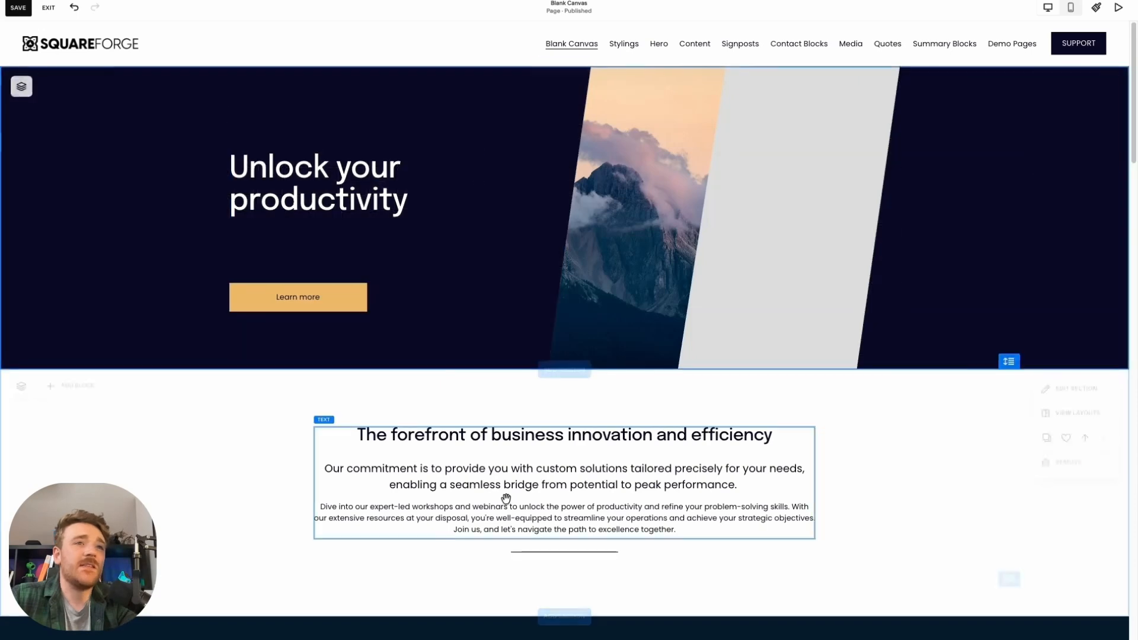
Copy the sentence beginning "Our commitment is to provide you with custom solutions" from the section below onto a new line under the "Unlock your productivity" heading
left_click(506, 498)
left_click(506, 498)
left_click(382, 199)
left_click(406, 193)
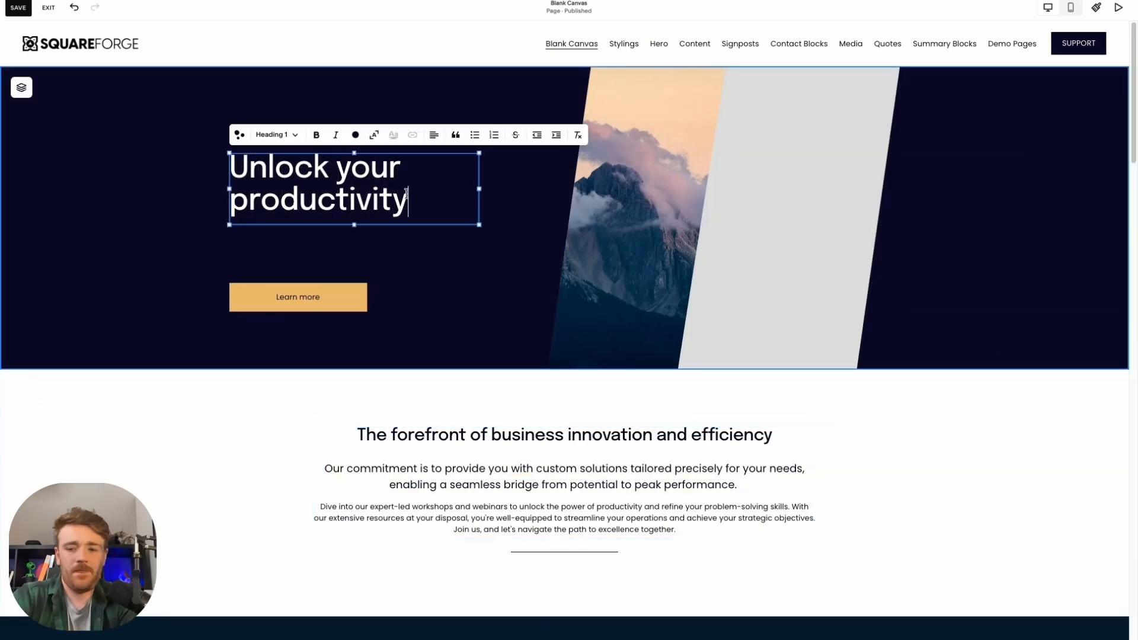
key("Return")
type("Our commitment is to provide you with custom solutions tailored precisely for your needs, enabling a seamless bridge from potential to peak performance.")
Try the Paragraph 2 style on the pasted commitment sentence and set it to Paragraph 1 instead
triple_click(369, 345)
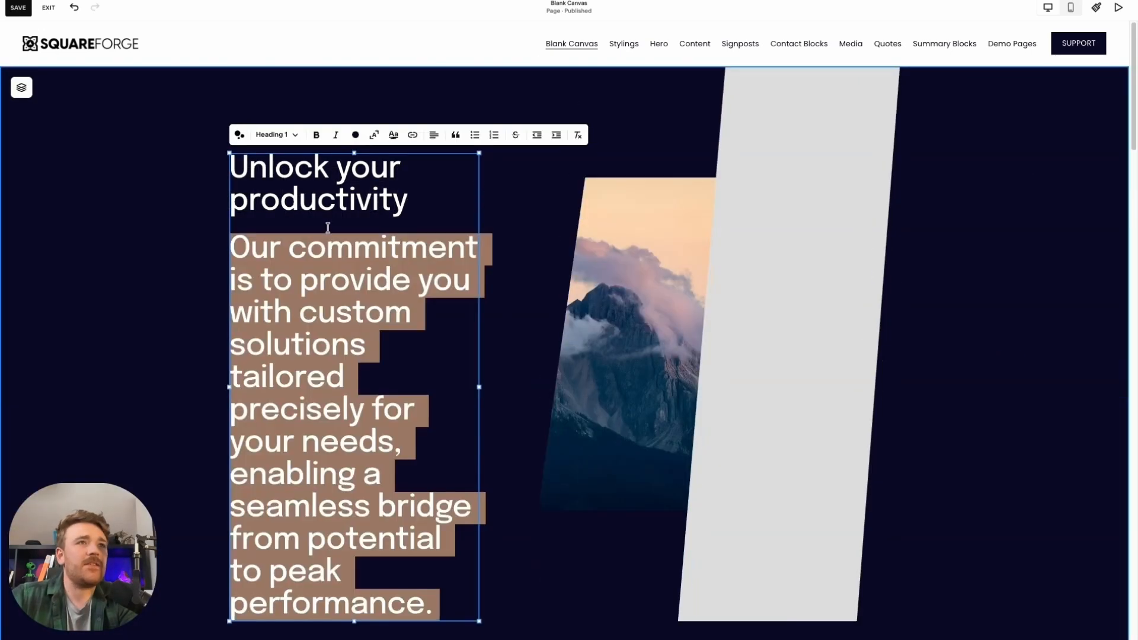
left_click(285, 136)
left_click(267, 262)
left_click(279, 134)
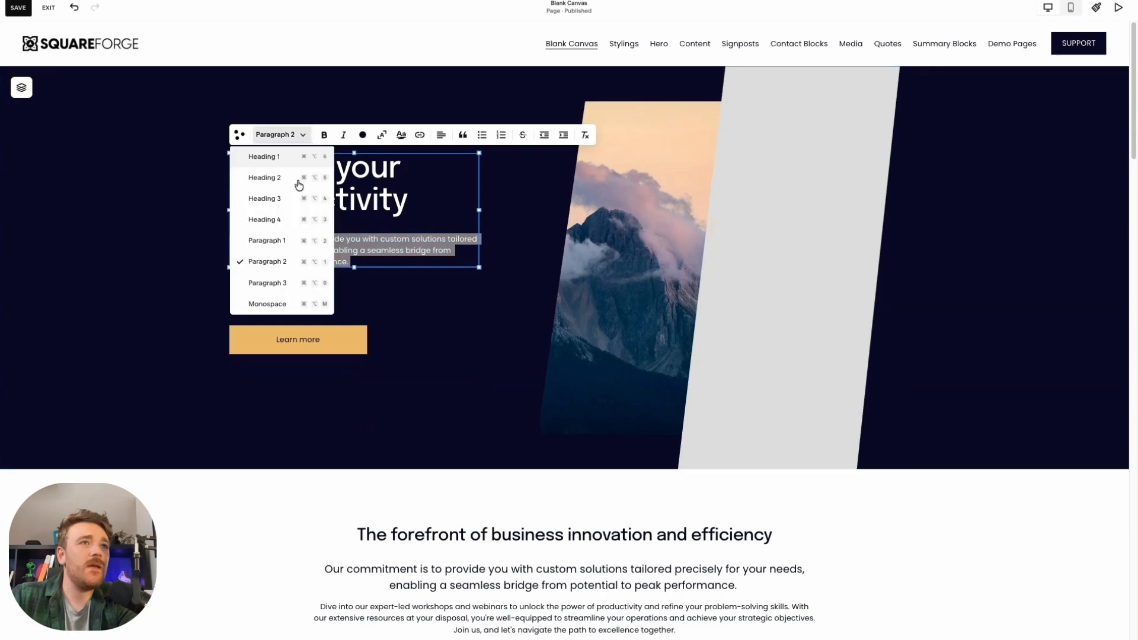
left_click(267, 240)
Move the Learn more button up directly beneath the paragraph and shift both slanted images closer to the text
left_click(353, 391)
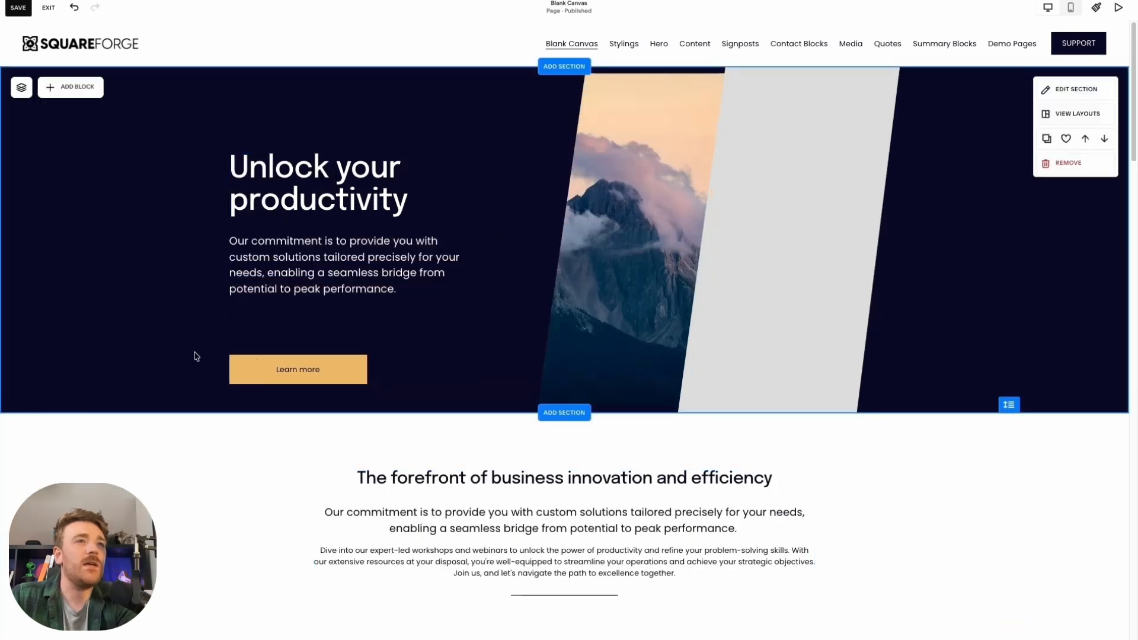
left_click_drag(257, 361, 256, 340)
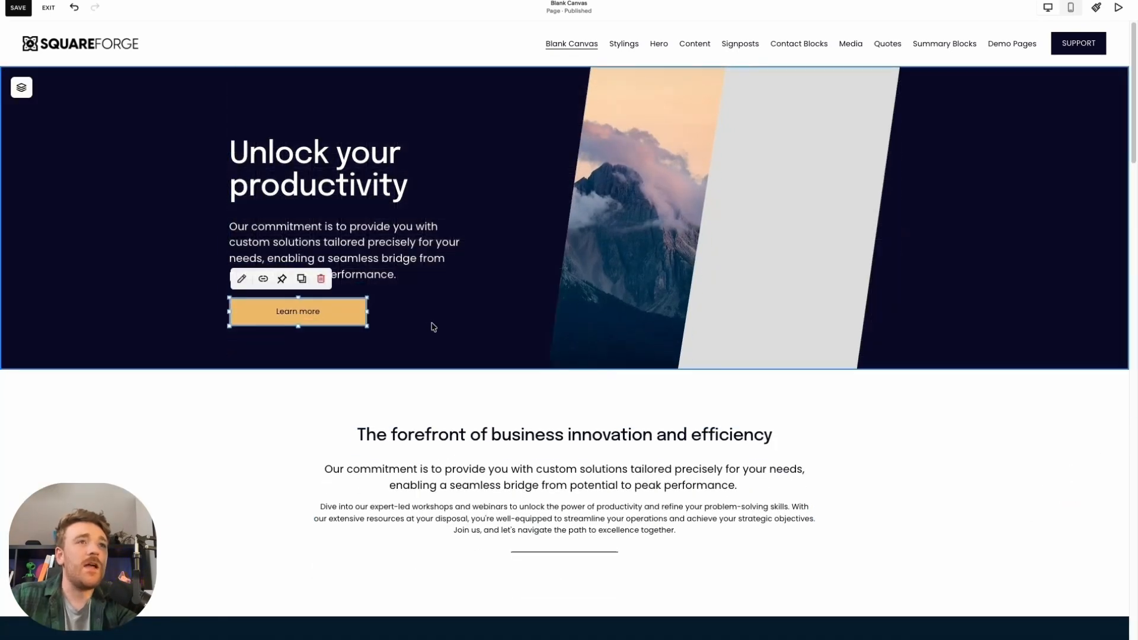
left_click(434, 327)
left_click_drag(578, 247, 494, 224)
left_click_drag(773, 210, 756, 204)
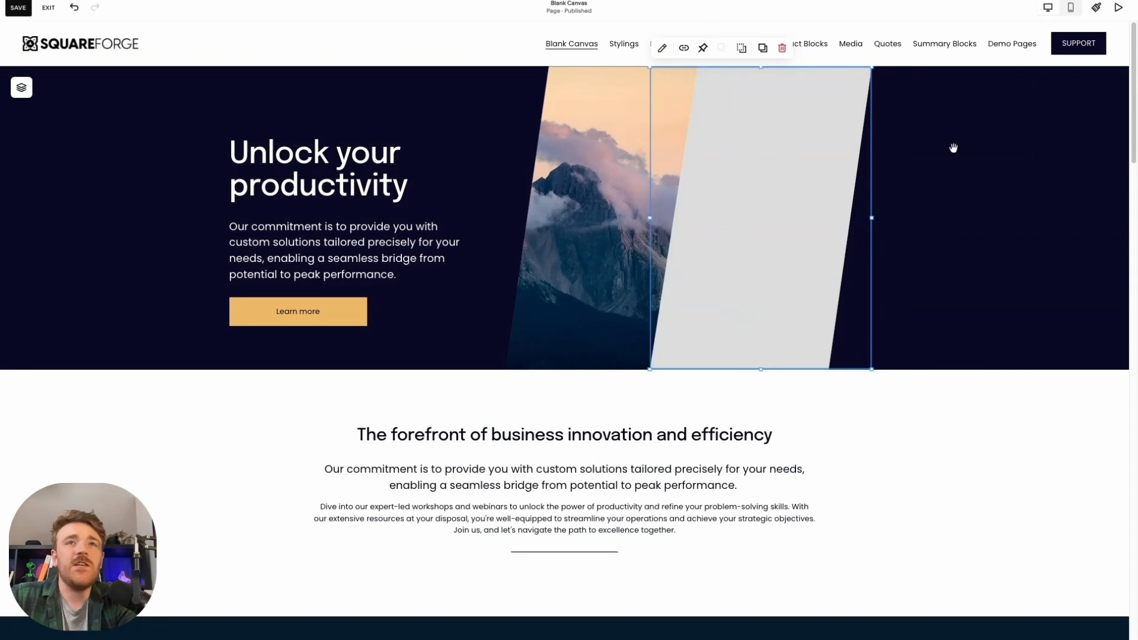
Replace the swatch-grey.png image in the second slanted stripe with the desert road photo unsplash-image-xhn5PGAi4b0.jpg
left_click(662, 47)
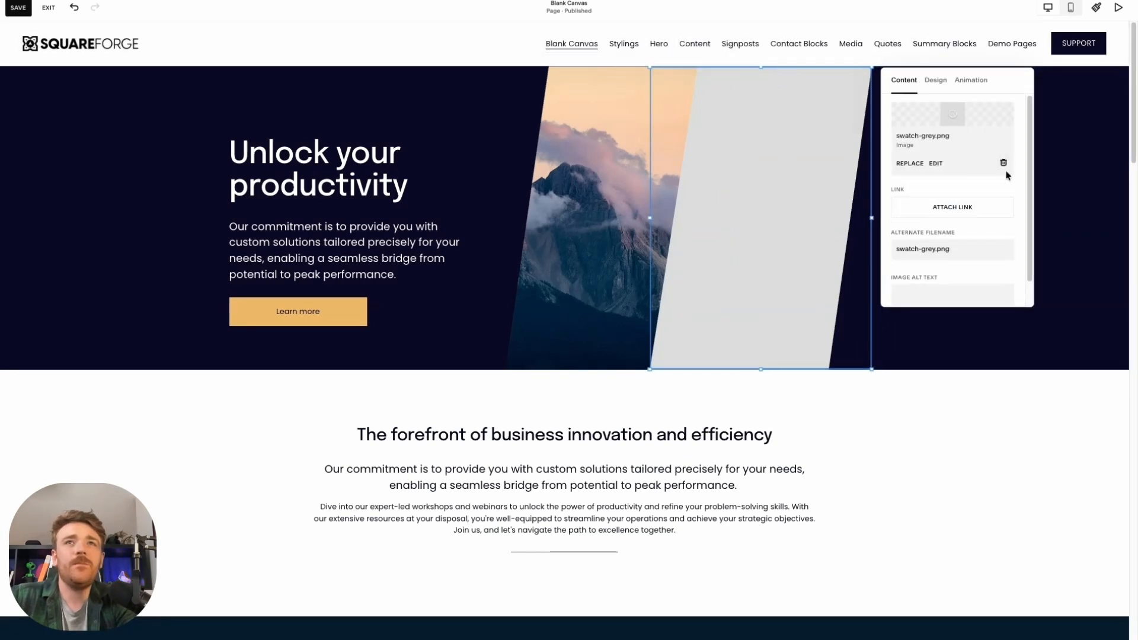
left_click(1003, 163)
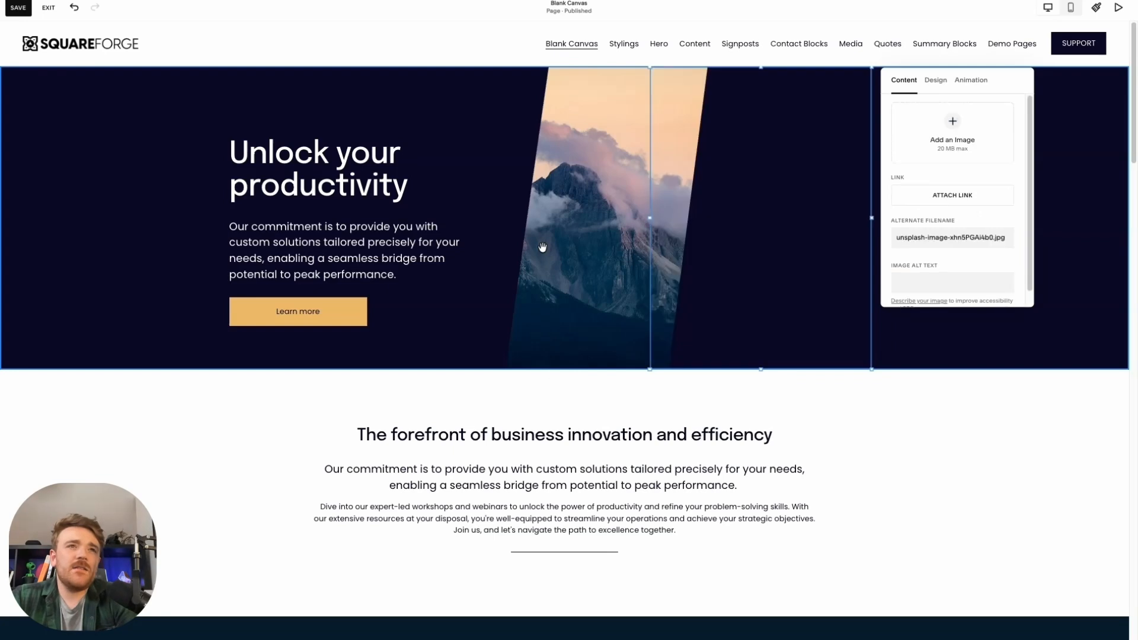
left_click(433, 344)
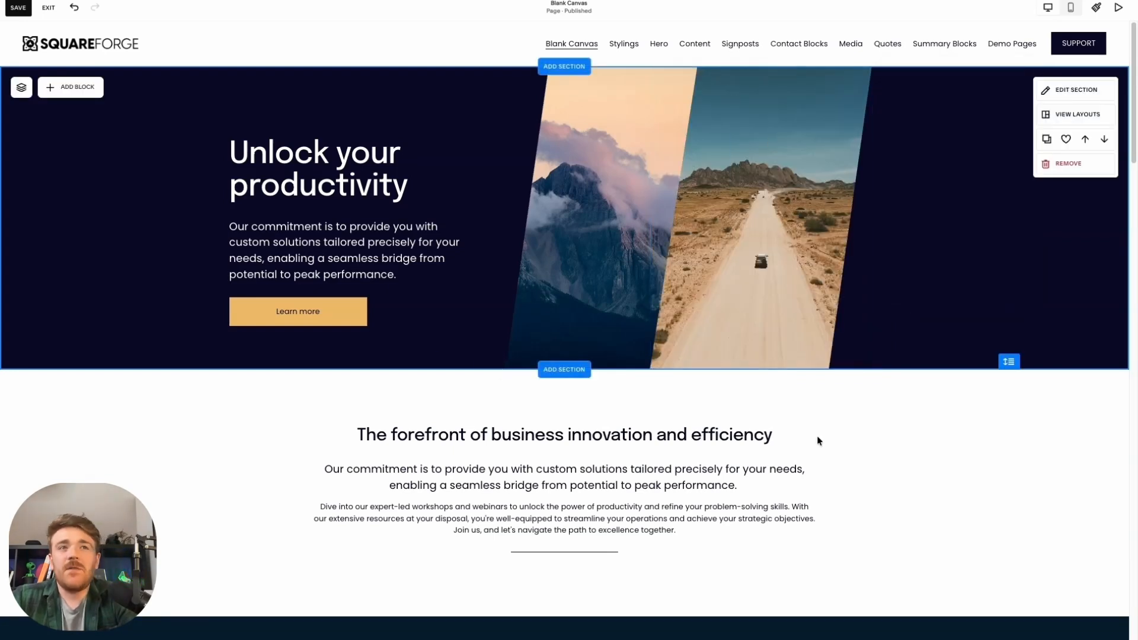